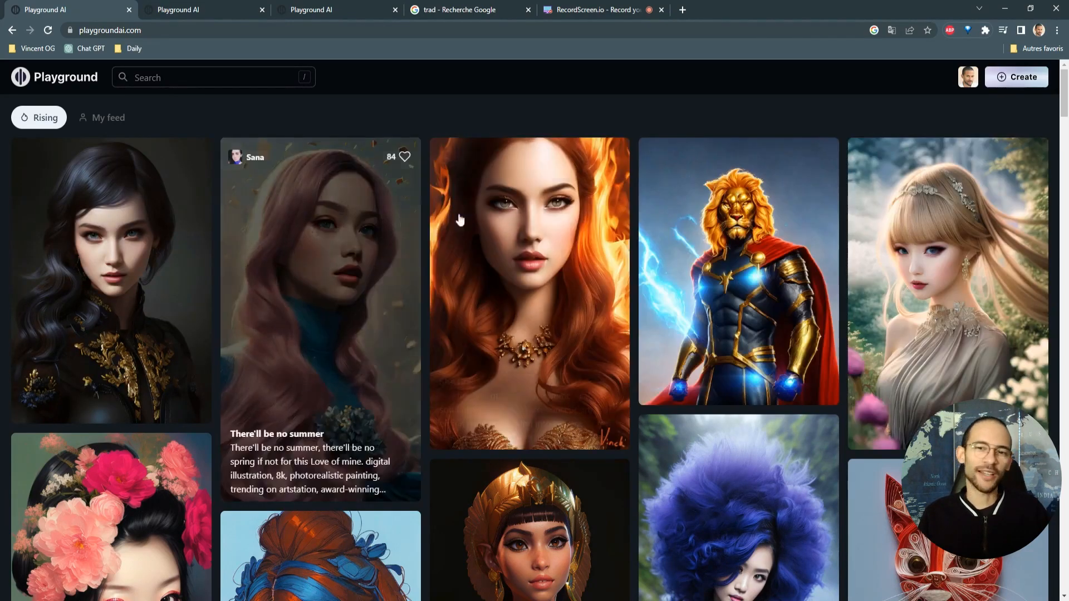
Open the "She fire" image post and review its prompt and the terms removed from the image.
click(501, 216)
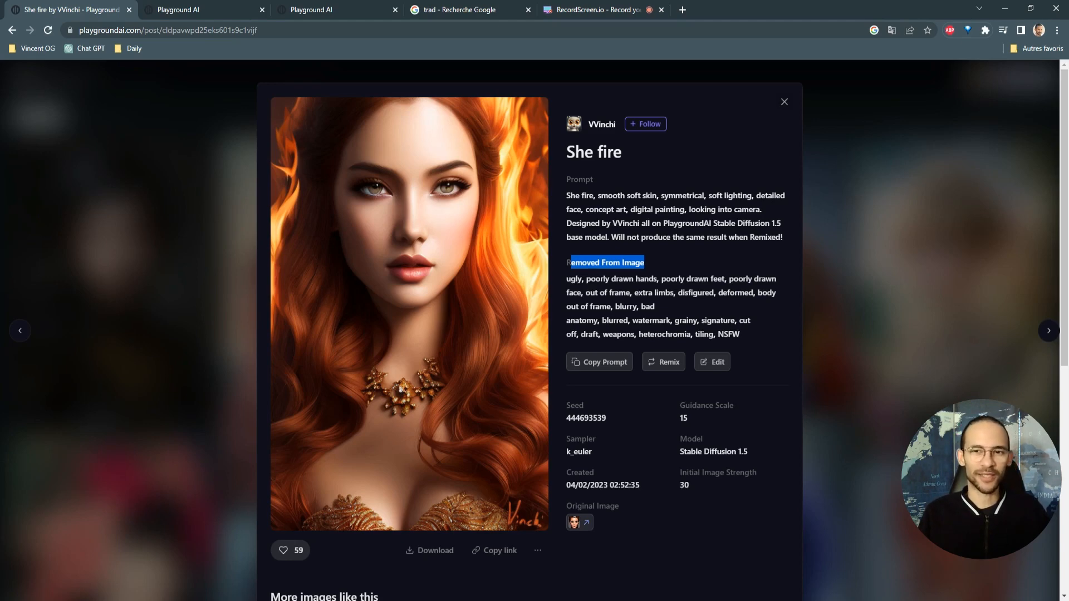
click(784, 102)
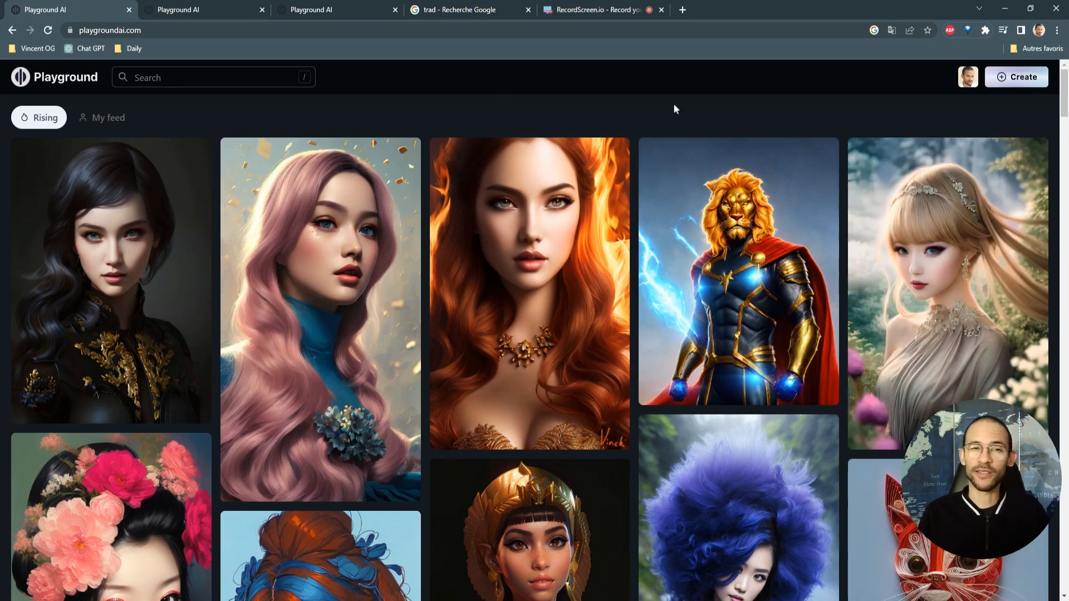
Look at the image creation page and return to the Rising community feed.
click(179, 12)
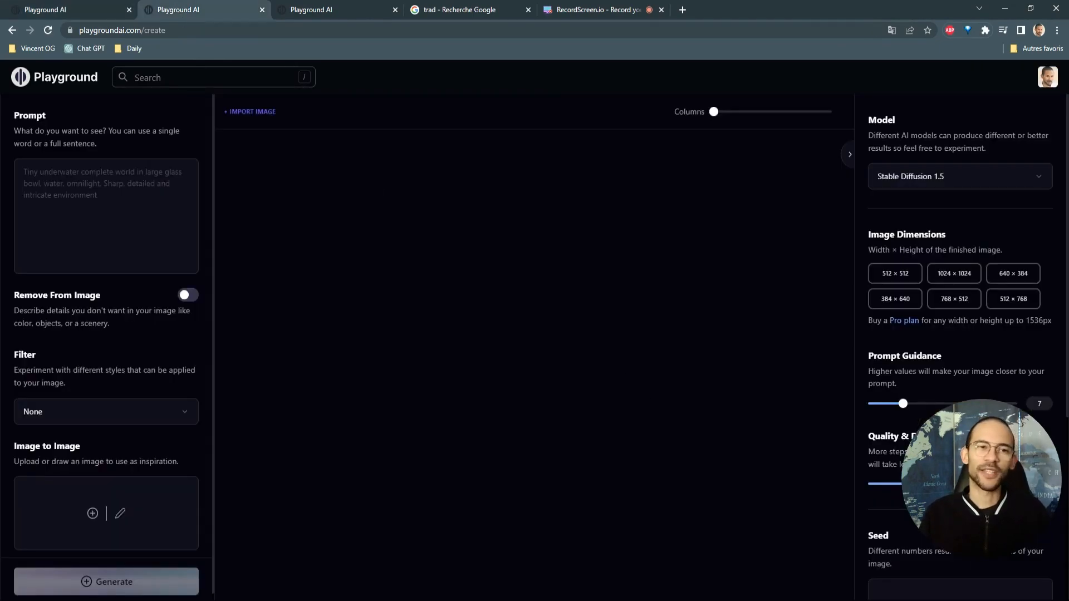
click(50, 9)
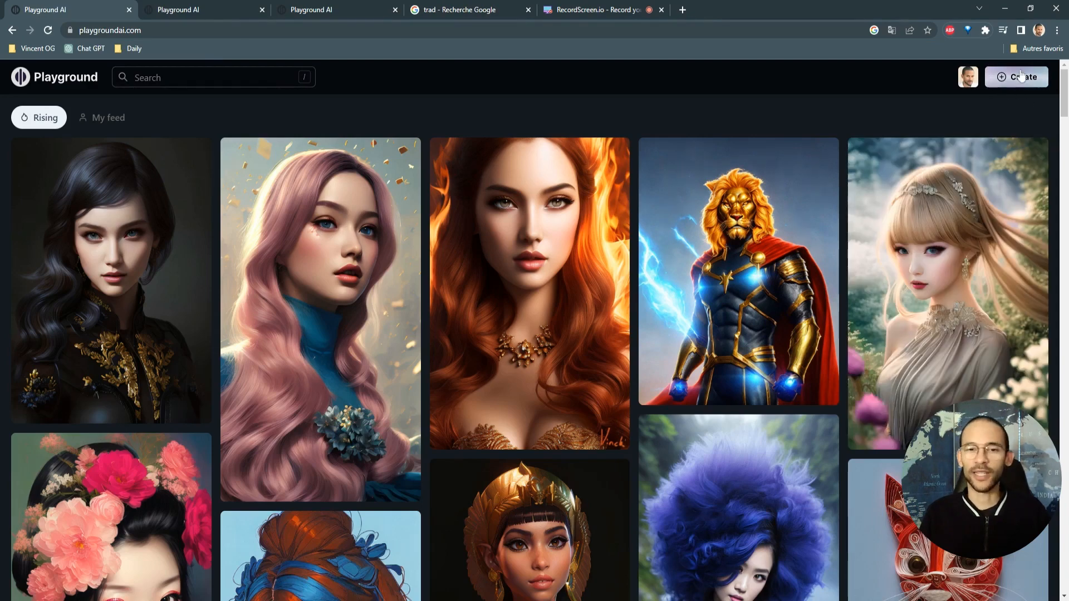
click(1016, 77)
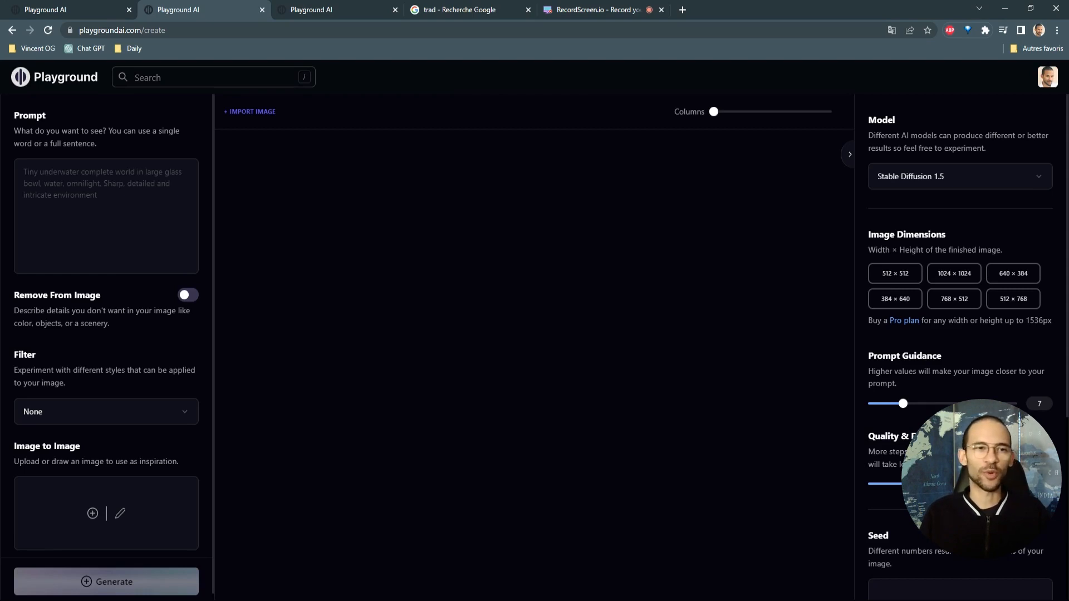
click(83, 9)
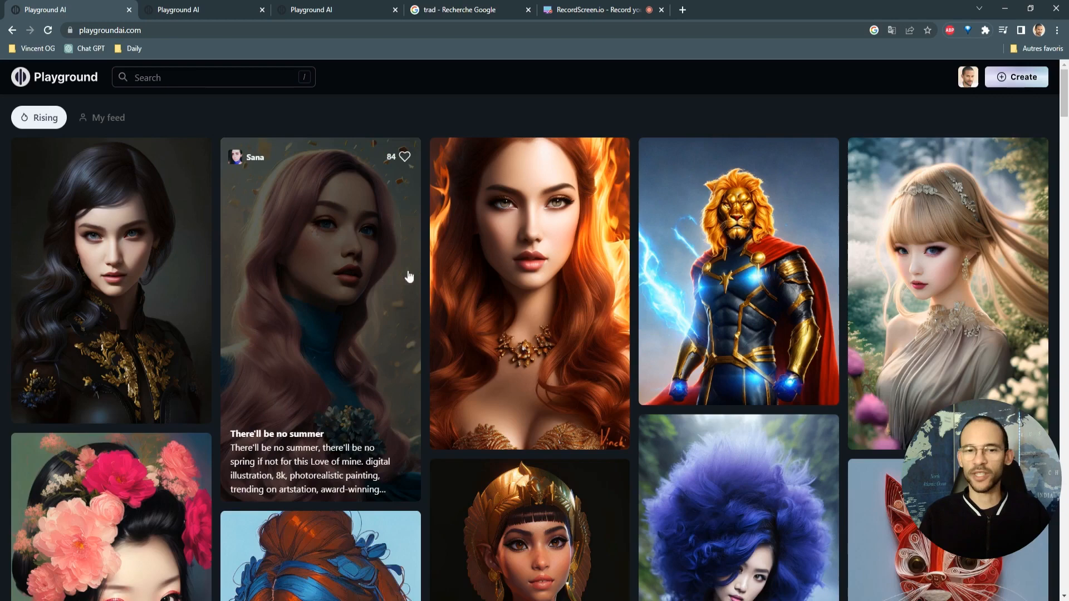
Read the prompt of the "There'll be no summer" post and go back to the image creation page.
click(323, 288)
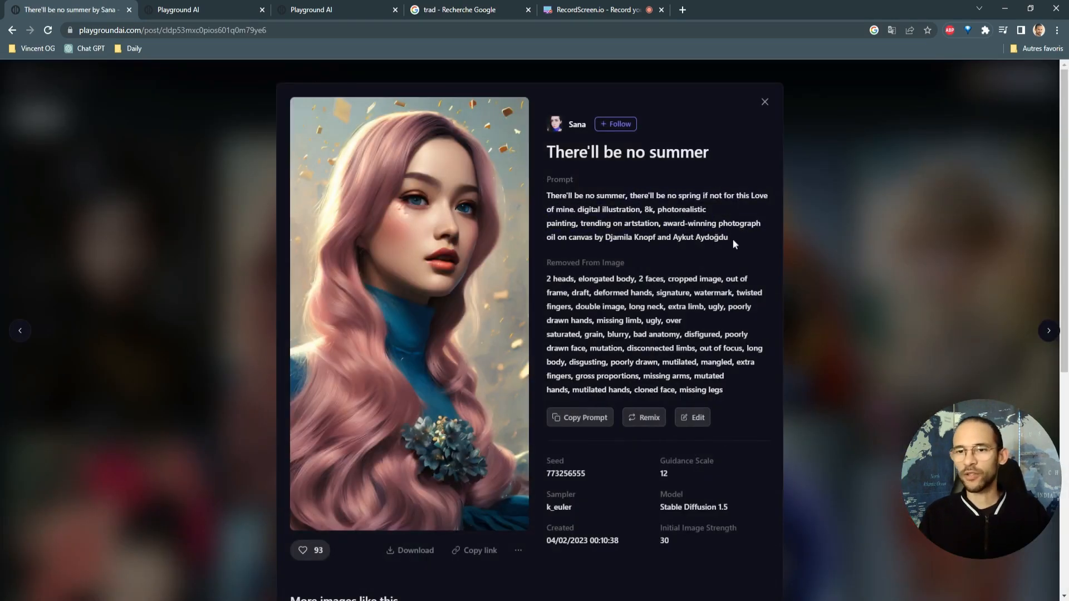
drag(733, 239, 547, 193)
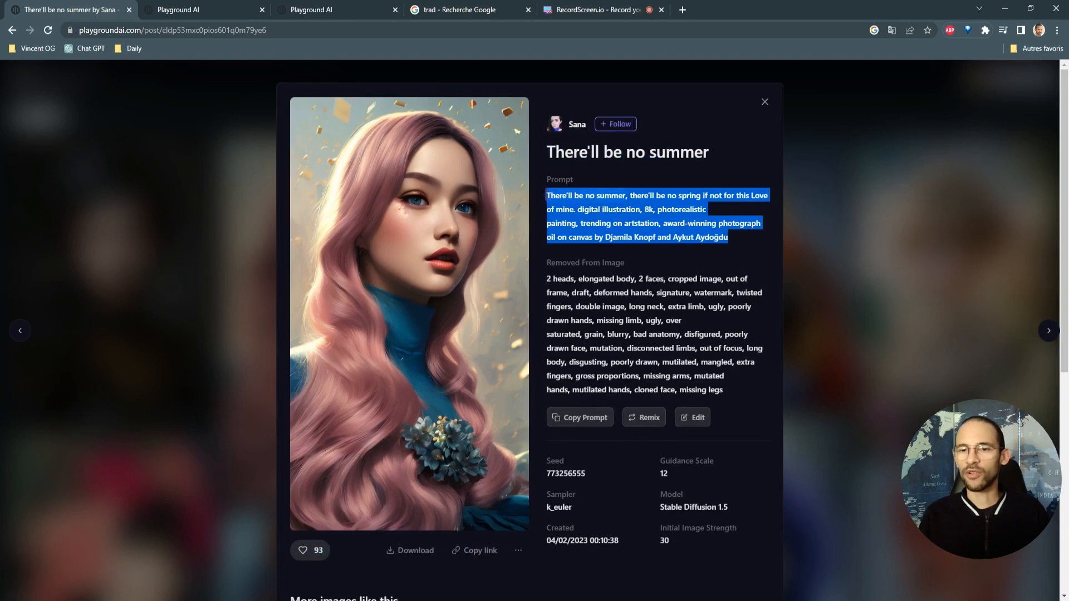
click(764, 102)
click(174, 8)
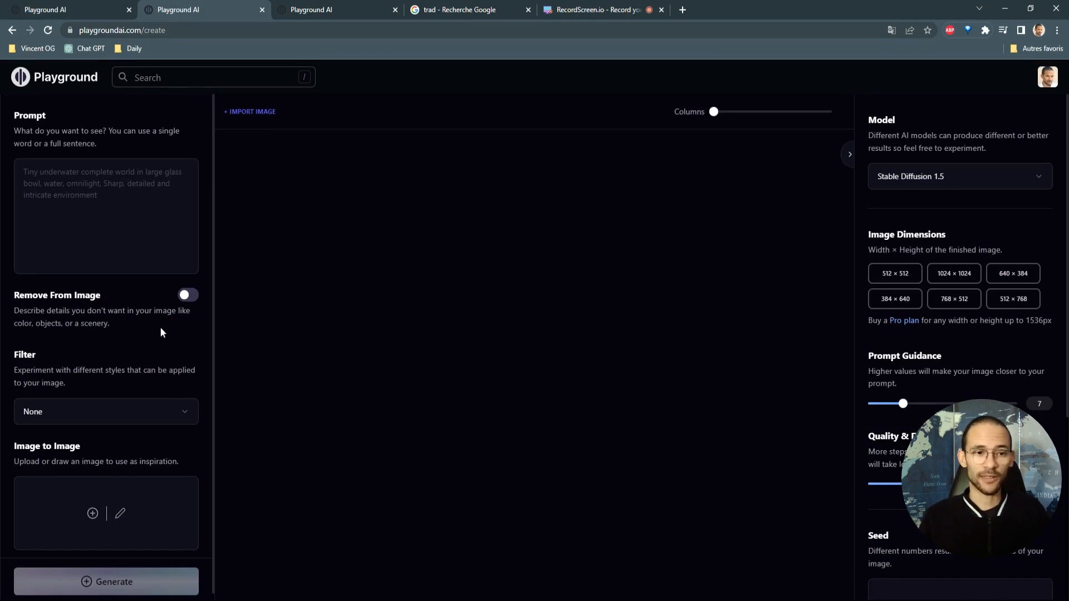
Try excluding "two head, hands" with Remove From Image, and turn the exclusion off again.
click(189, 296)
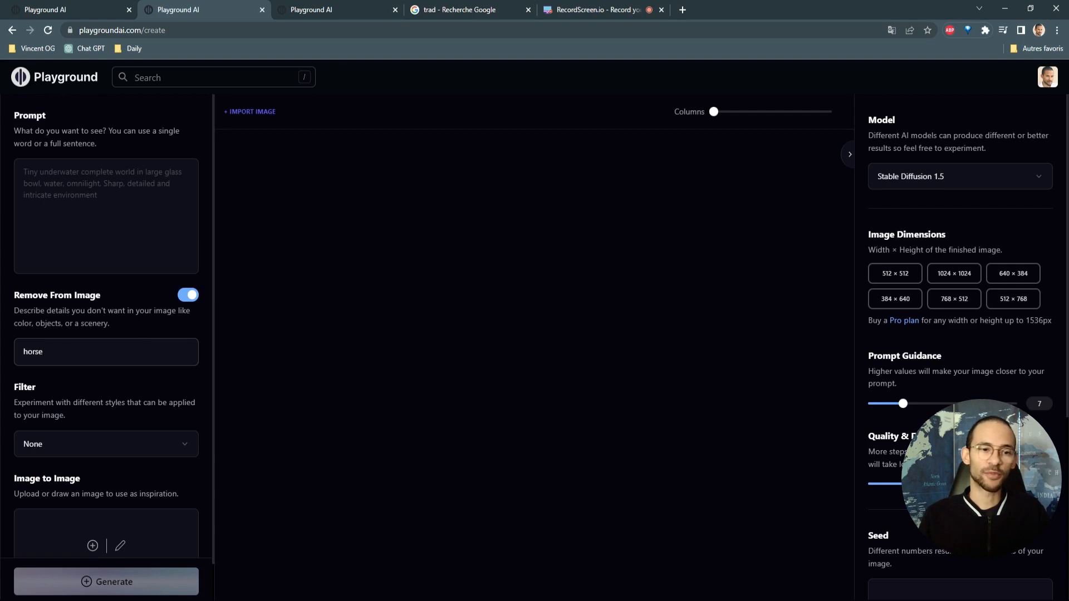
drag(49, 352, 14, 360)
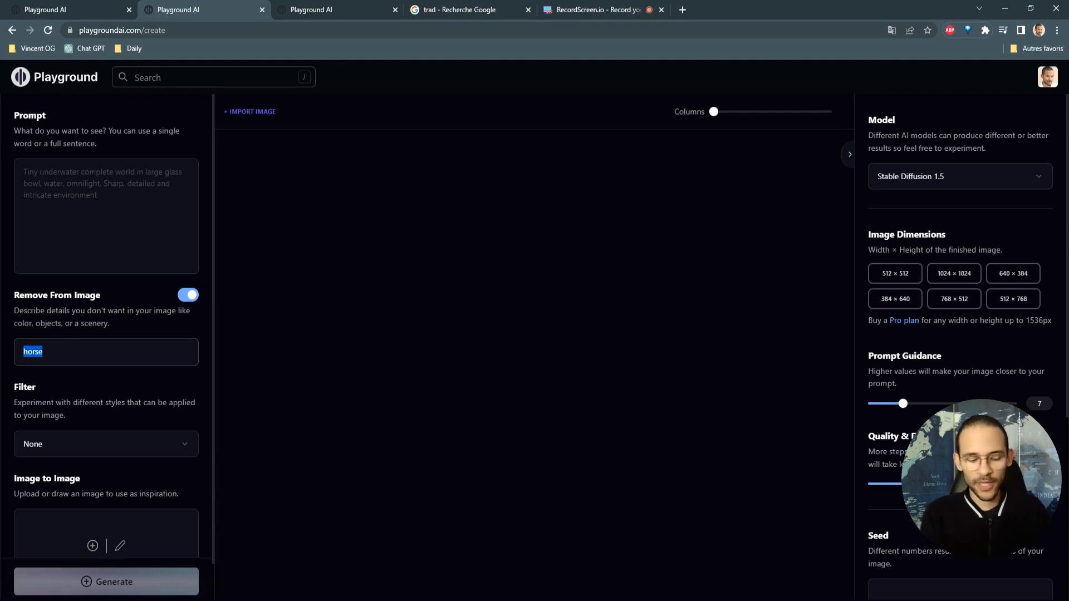
text(two hea)
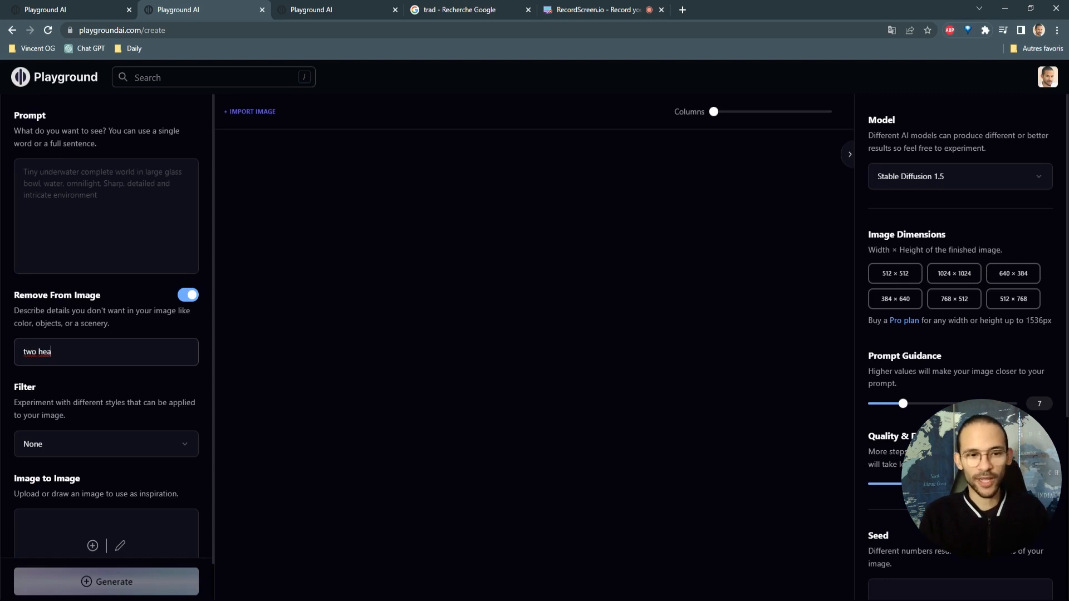
text(d)
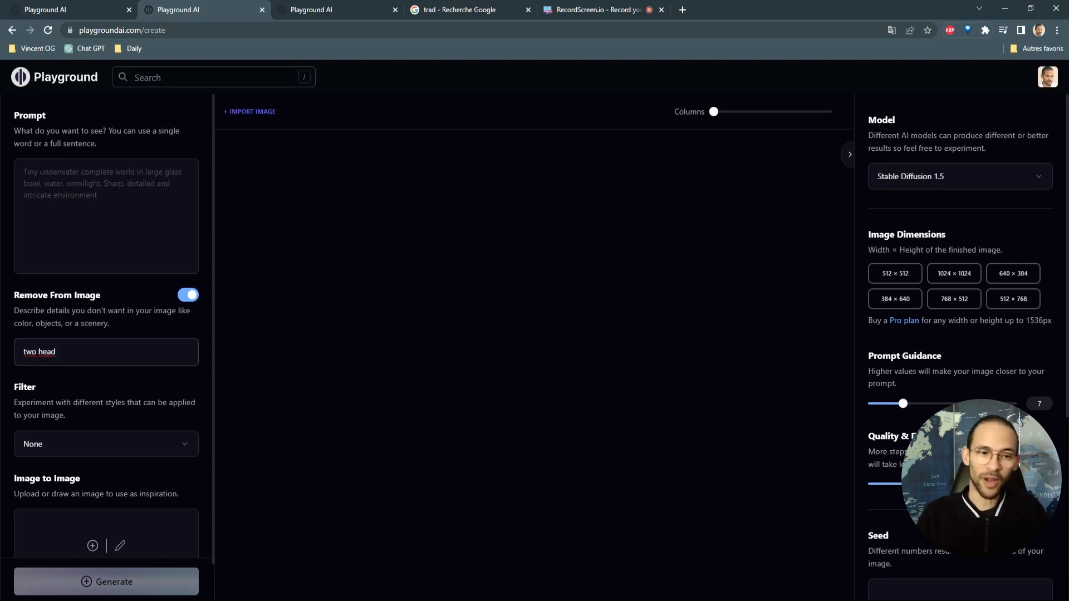
text(, hands)
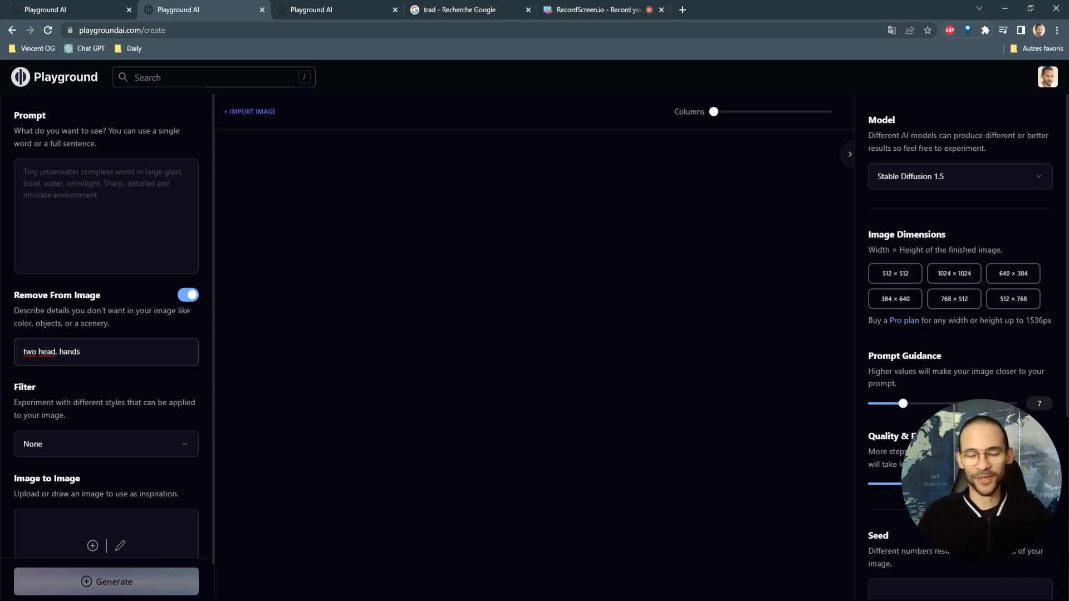
click(188, 294)
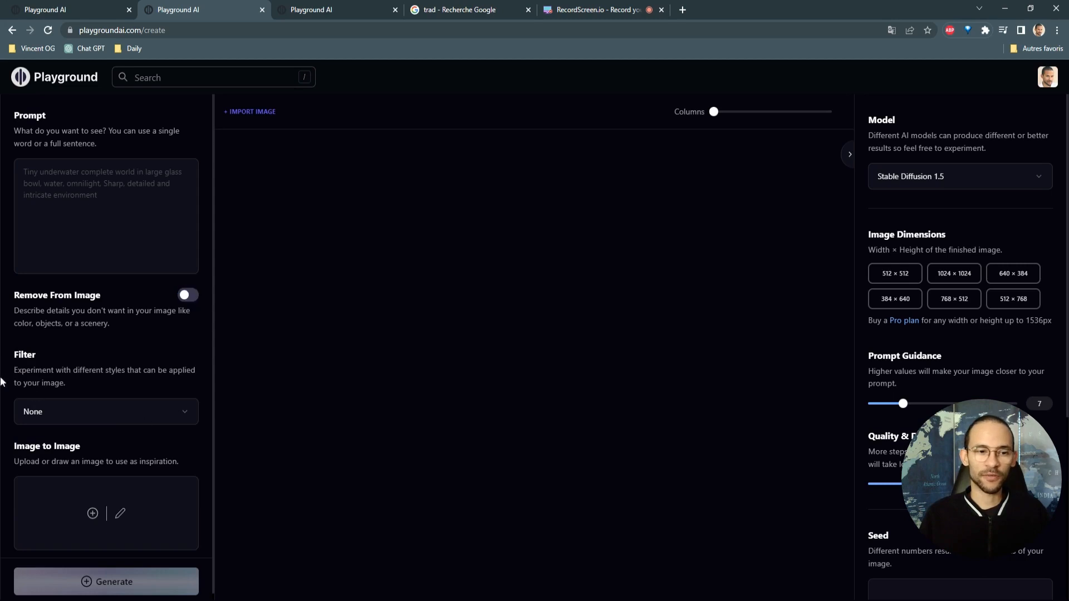
Examine the available filters and the generation settings for dimensions, guidance, quality, seed, number of images and private session.
click(118, 411)
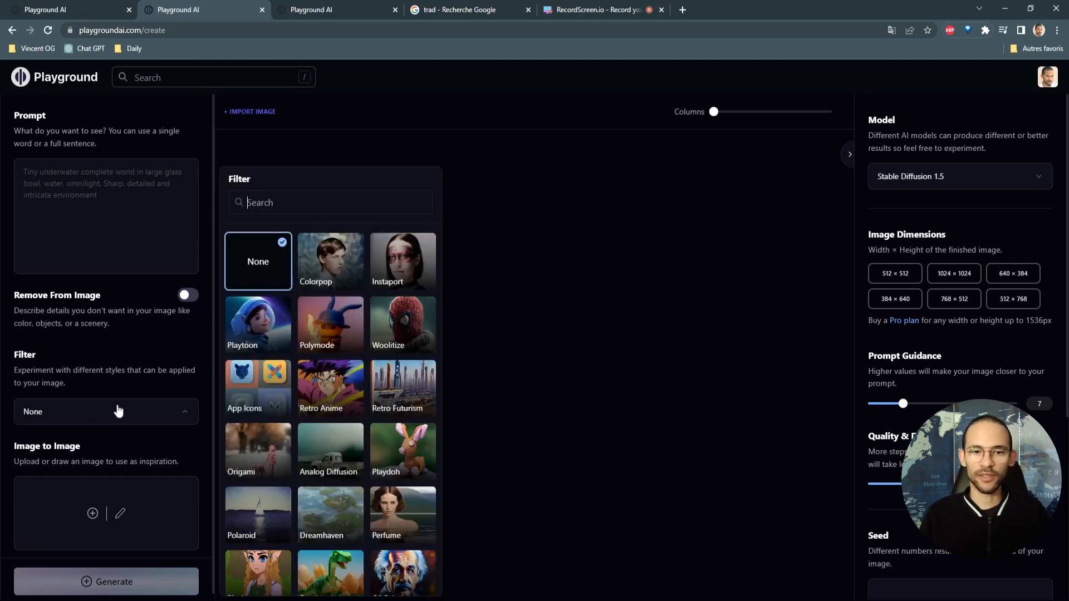
click(106, 411)
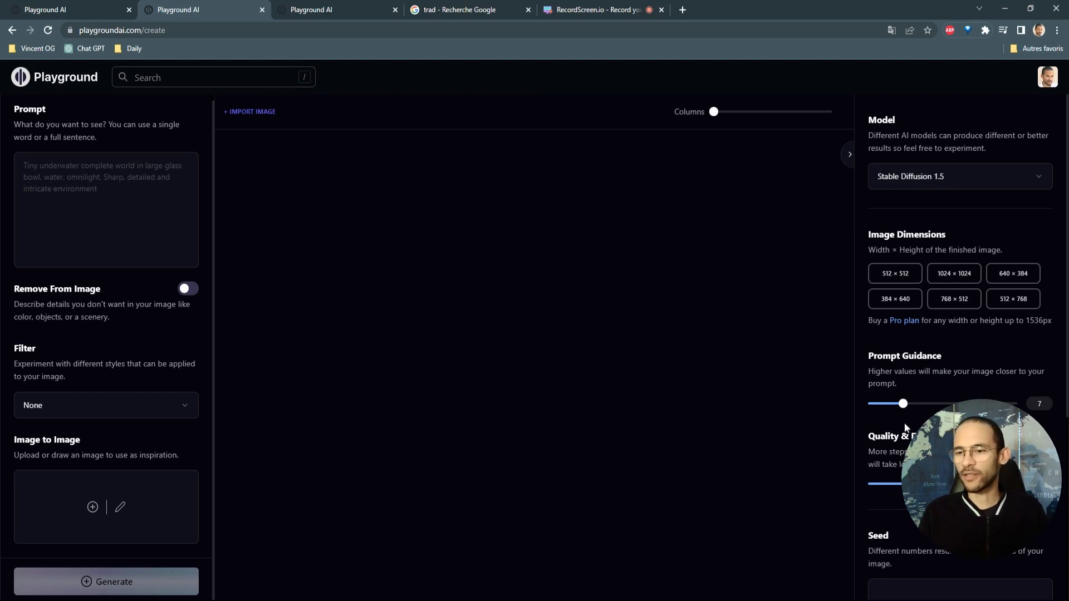
scroll(929, 403, down, 1)
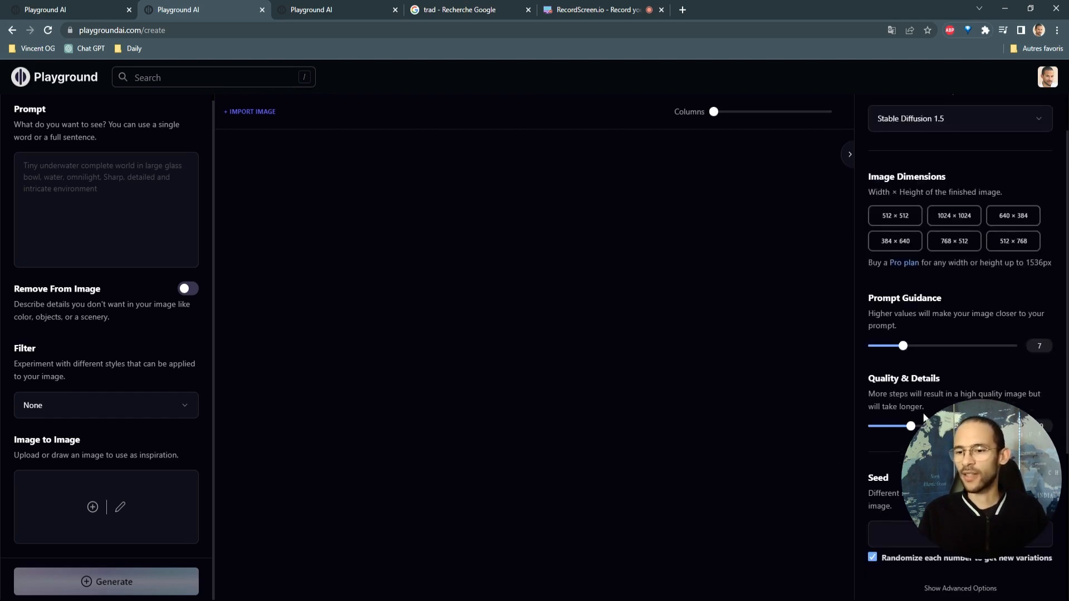
scroll(925, 416, down, 2)
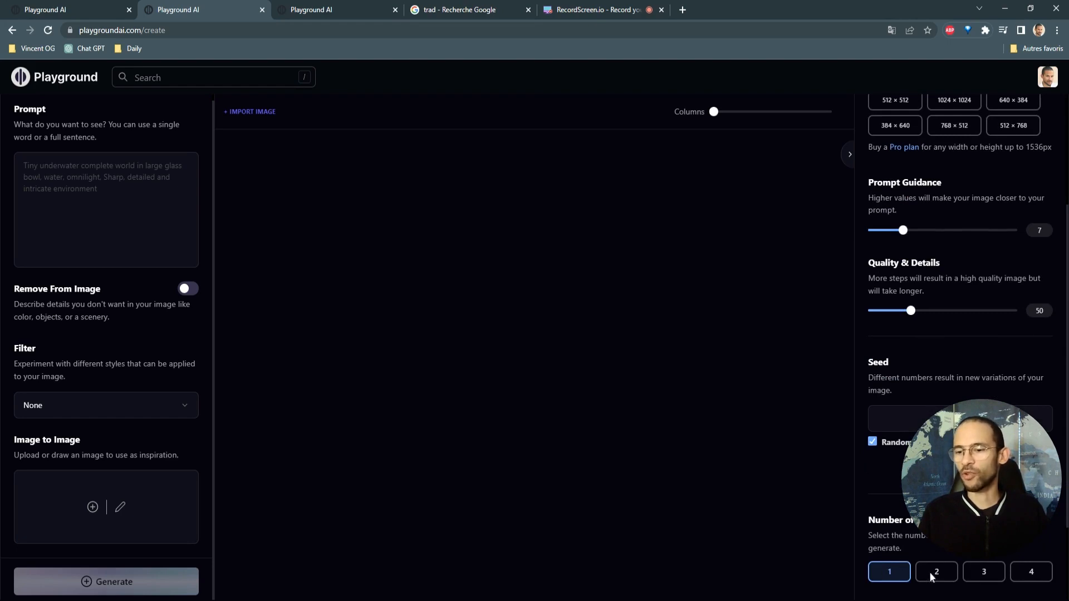
scroll(930, 572, up, 2)
scroll(930, 571, down, 4)
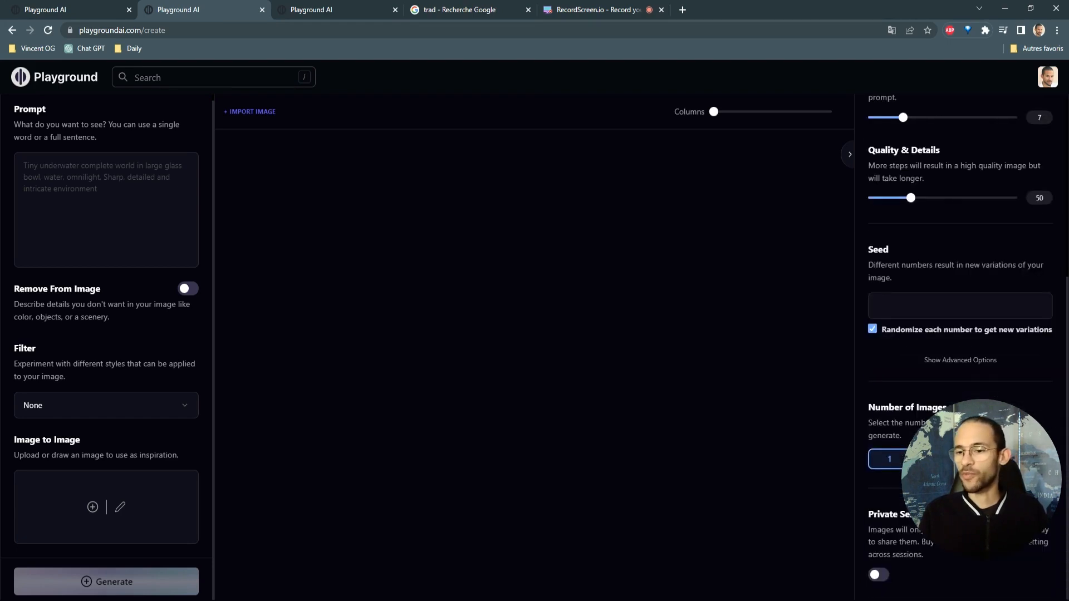
scroll(960, 345, up, 6)
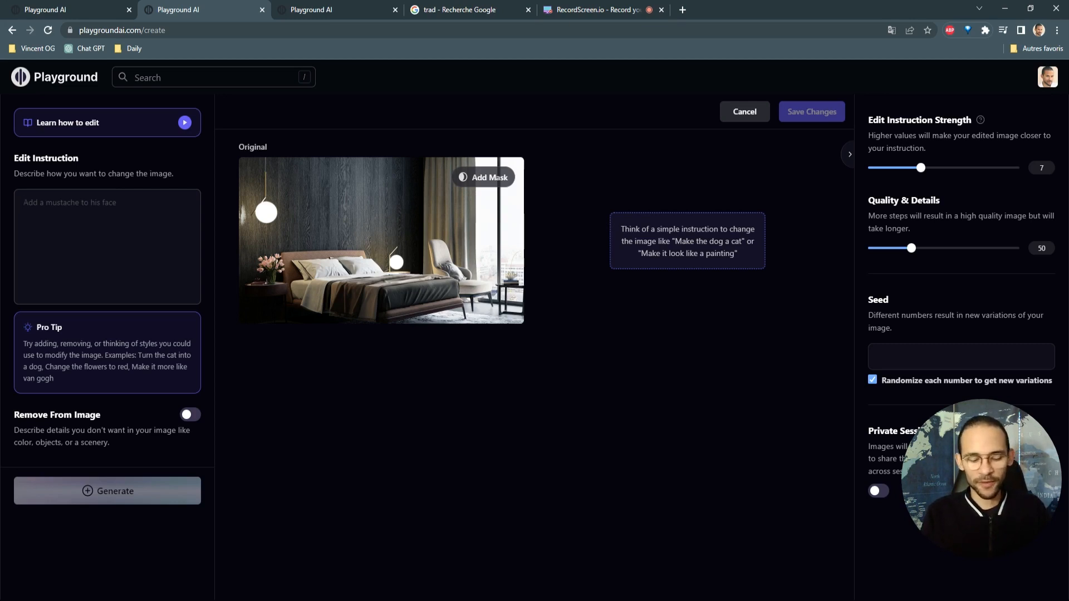
Generate an edit of the bedroom image with the instruction "make it daytime".
text(make it )
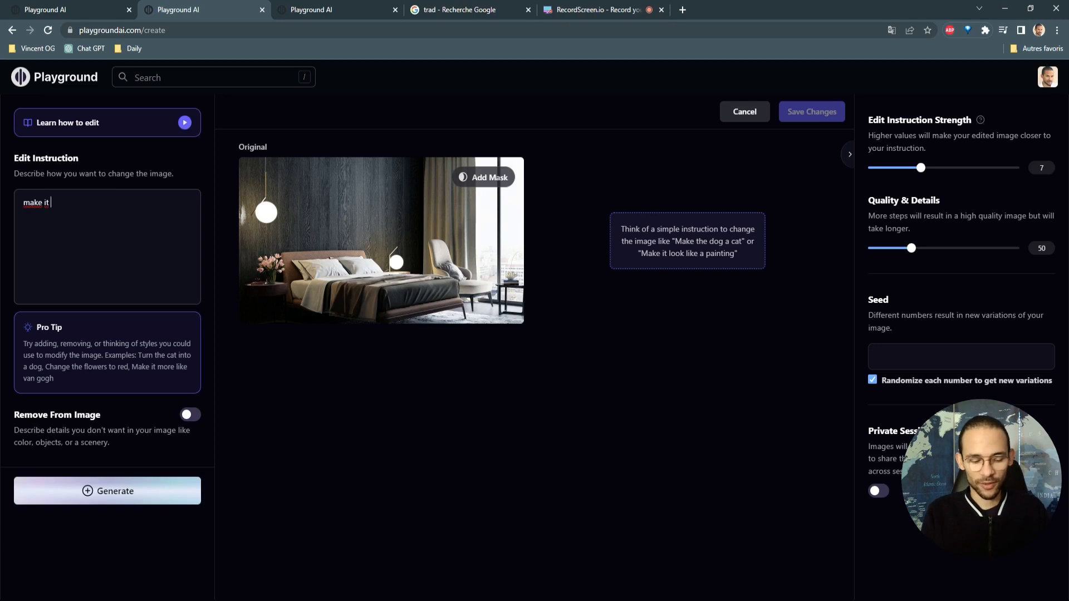
text(daytime)
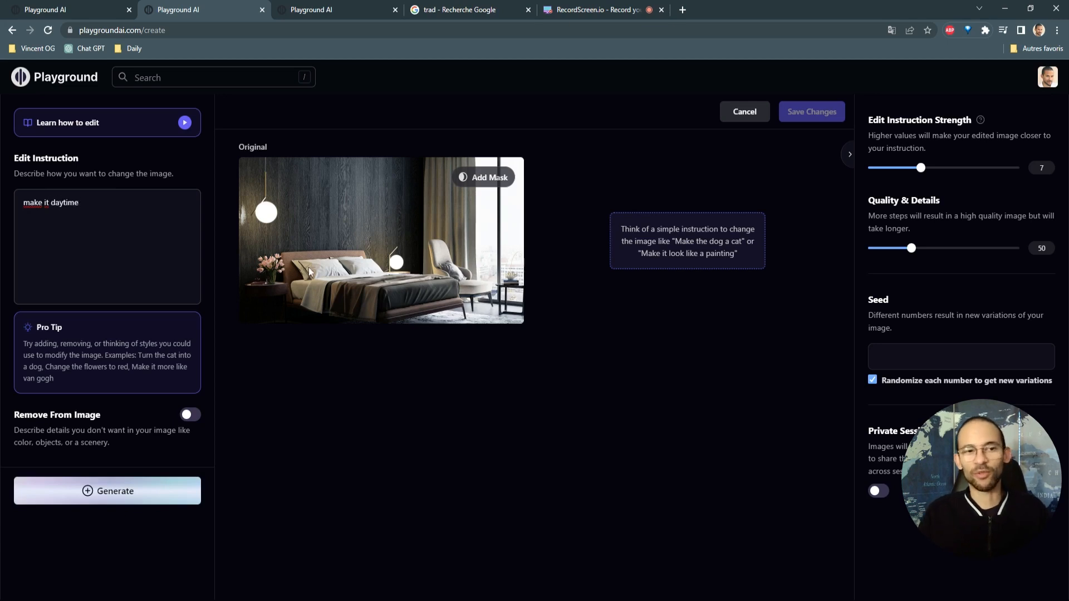
click(179, 489)
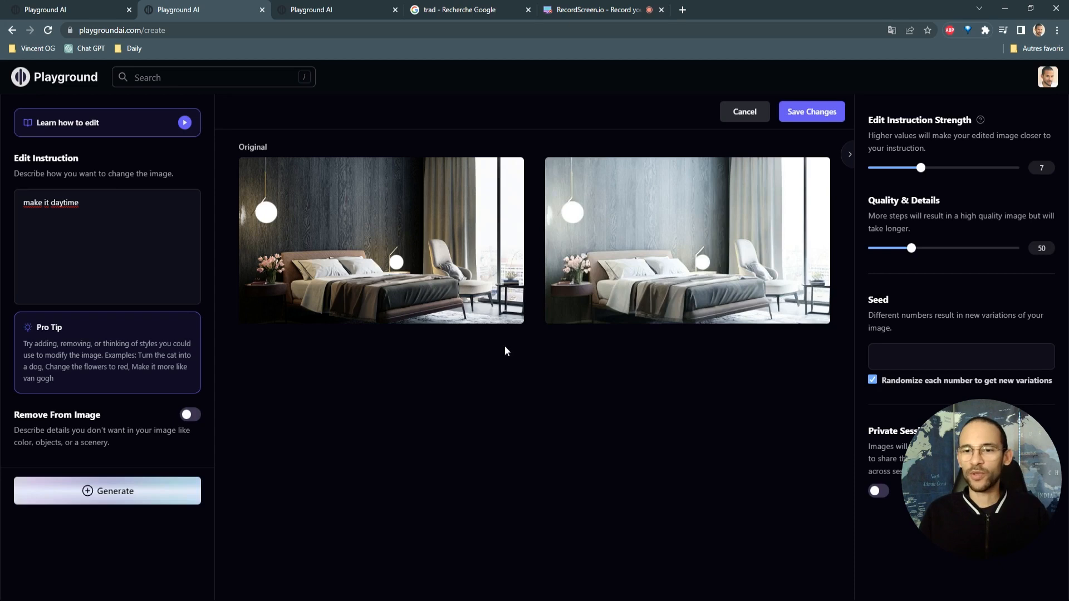
Inspect the daytime version of the bedroom at full size and close the enlarged view.
mouse_move(786, 231)
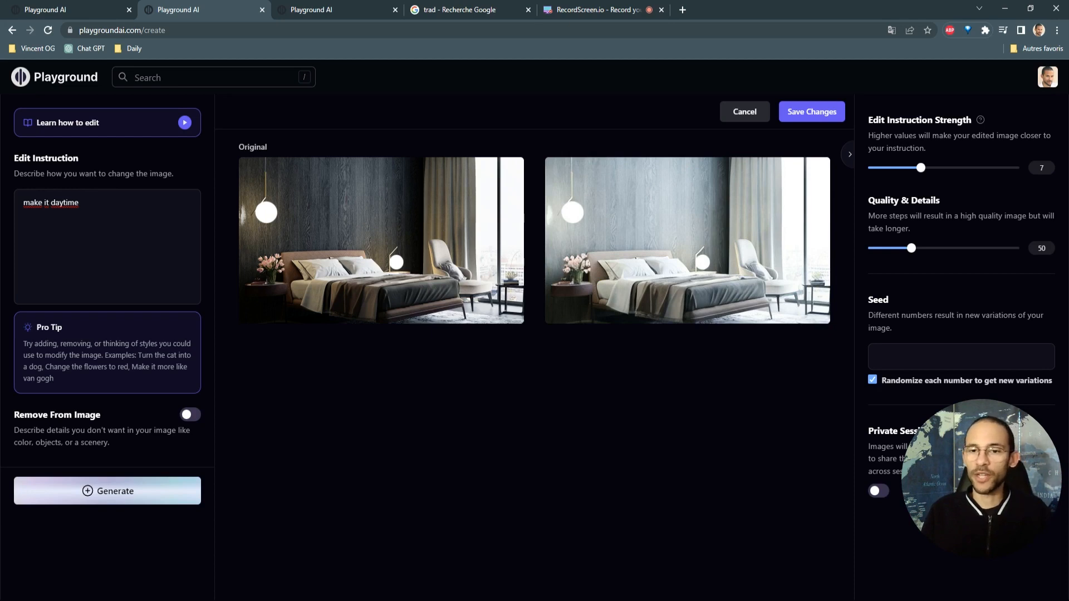
mouse_move(721, 271)
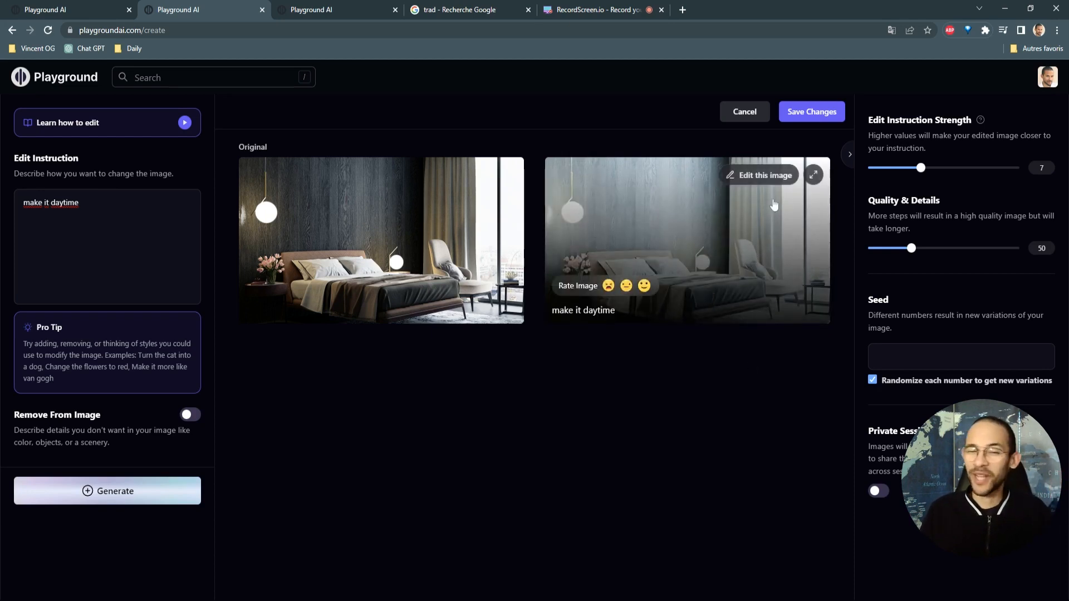
click(814, 175)
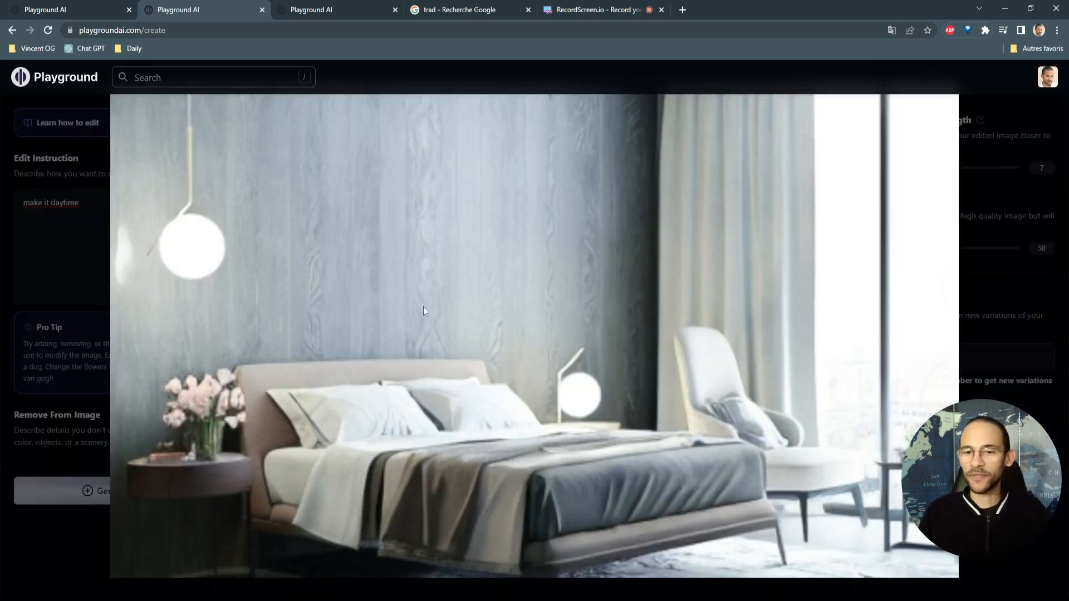
click(64, 244)
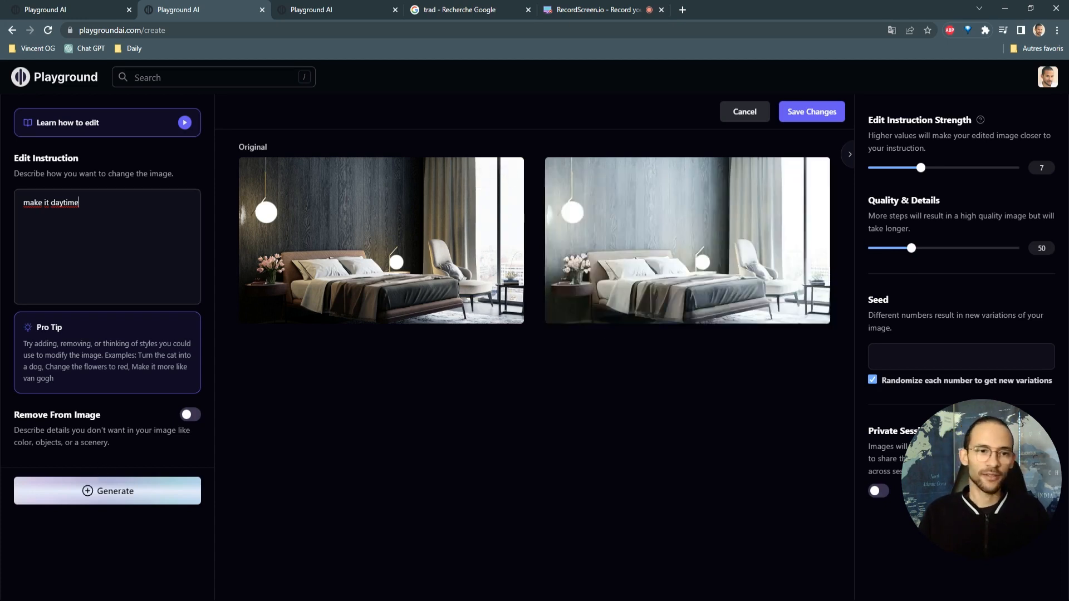
Change the edit instruction to "make it nighttime" and generate a new version of the bedroom.
key(ctrl+shift+Left)
text(night)
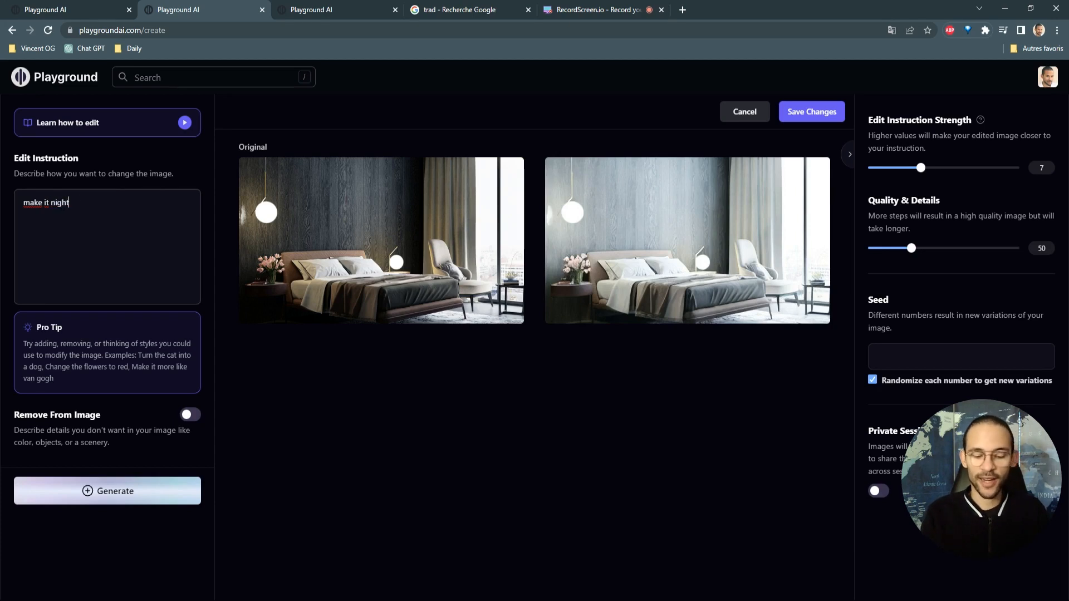
text(time)
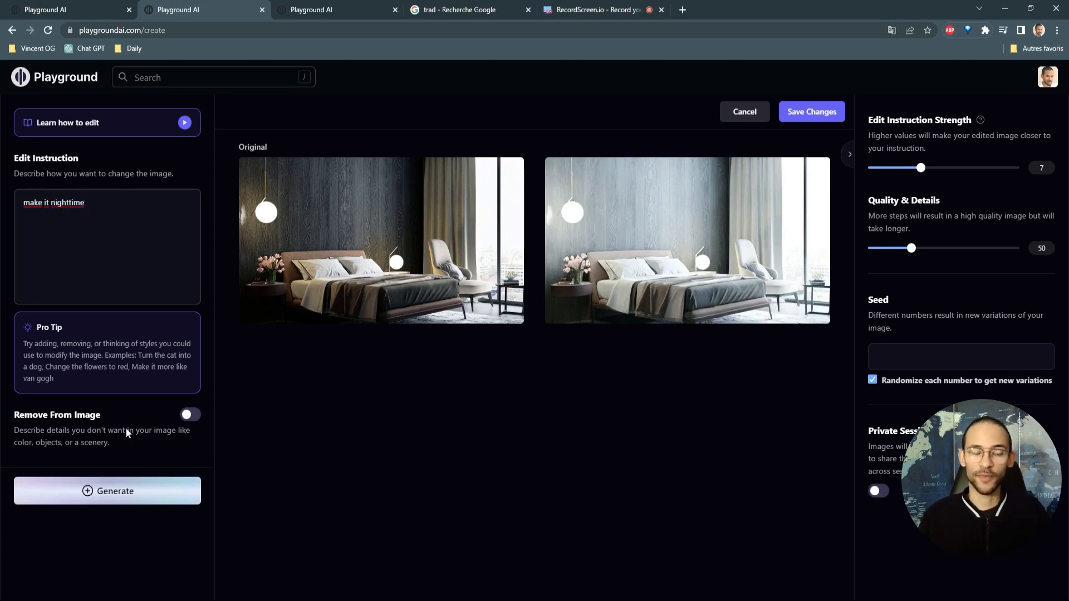
click(167, 491)
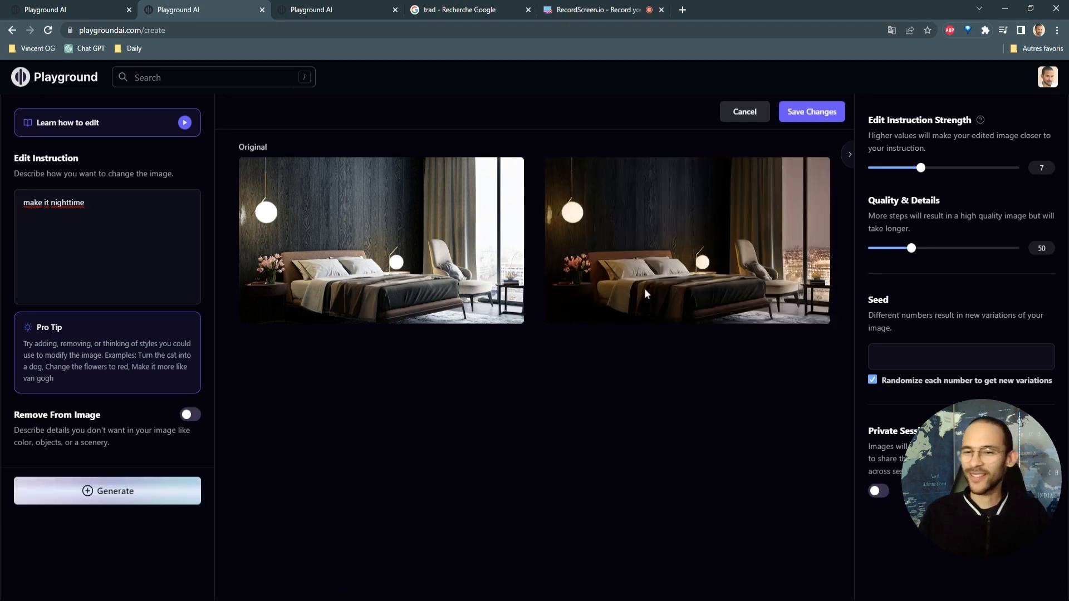
Inspect the nighttime version of the bedroom at full size and close the enlarged view.
mouse_move(646, 293)
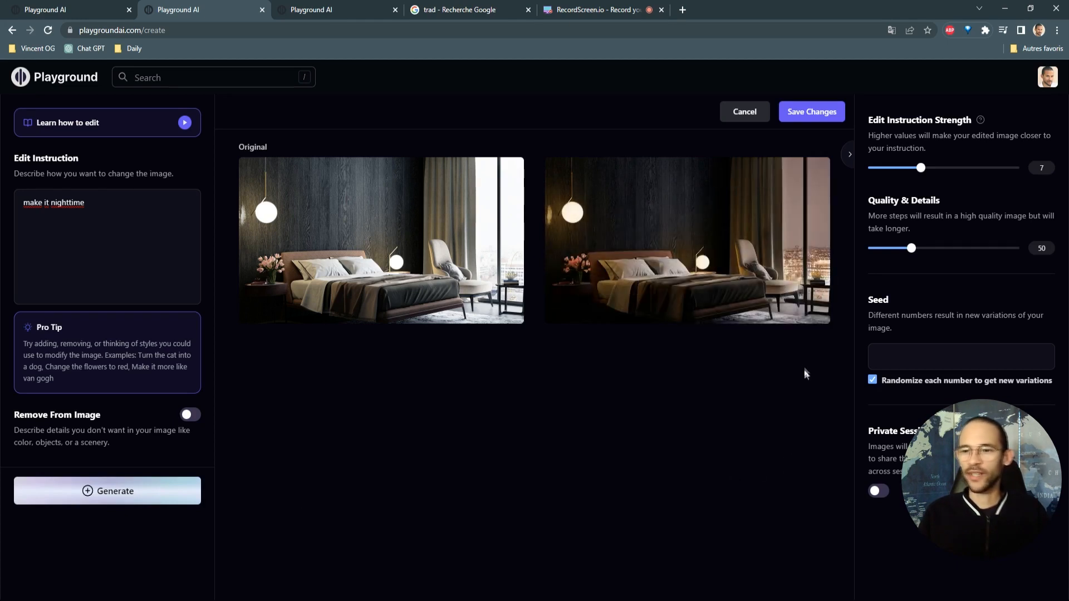
mouse_move(800, 255)
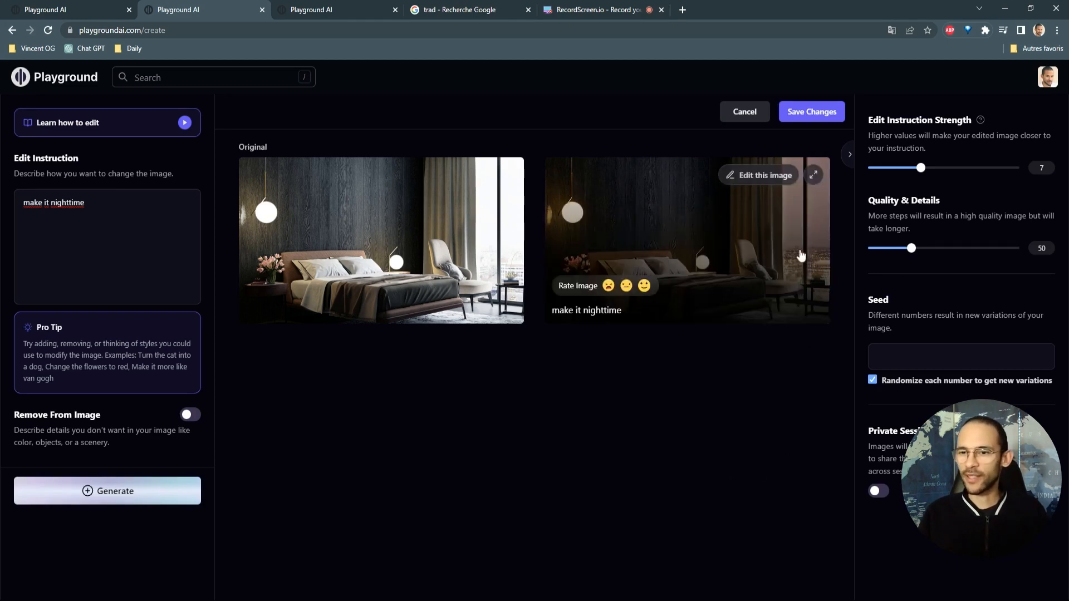
click(770, 213)
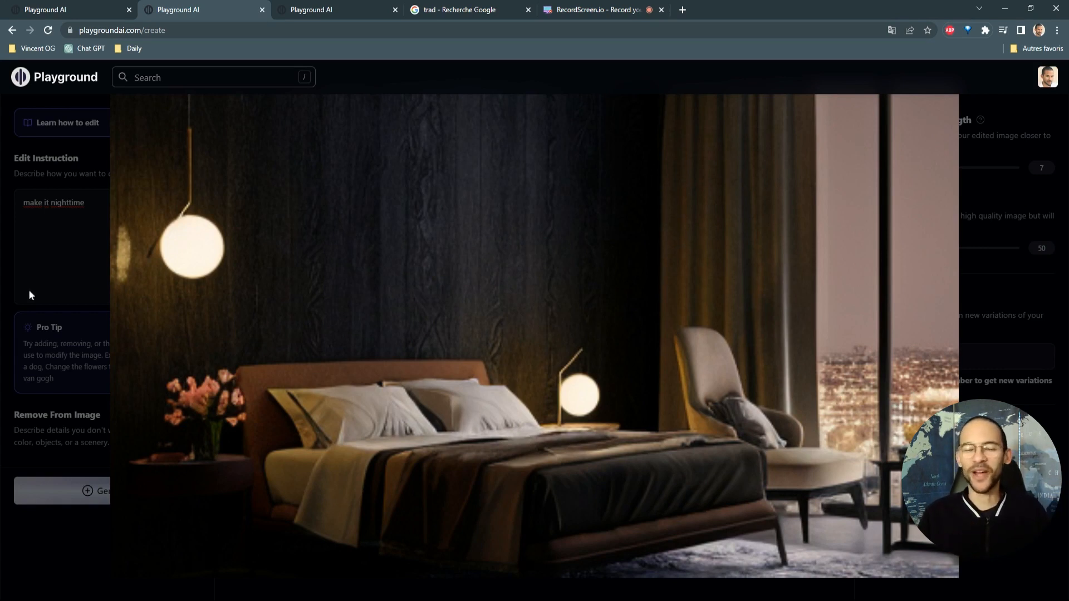
click(62, 285)
Clear the edit instruction and mask the pendant lamp and the bedside lamp on the original bedroom image.
drag(85, 203, 22, 203)
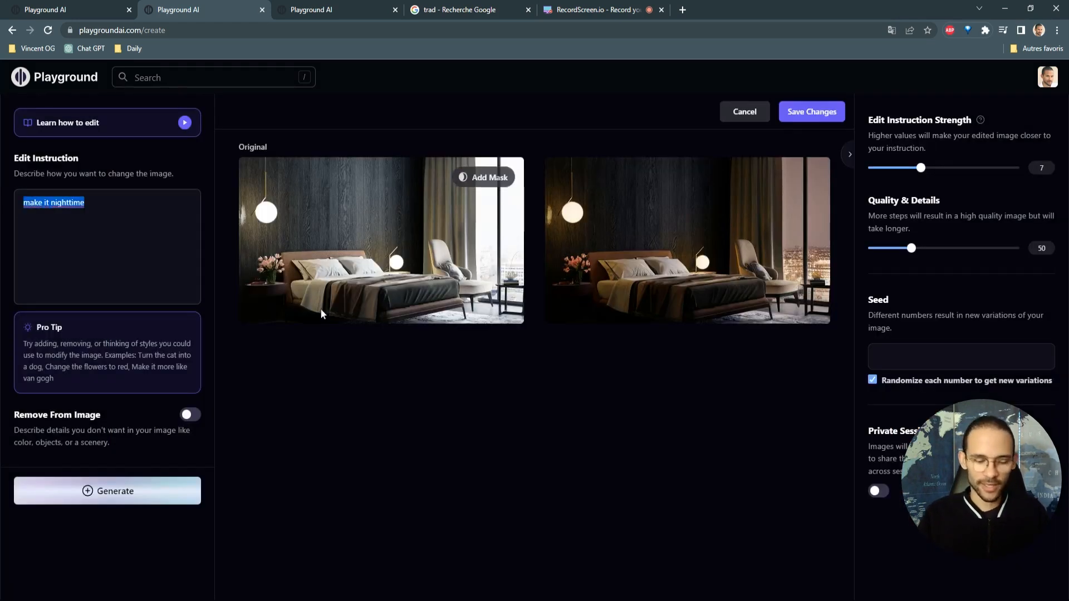
text(re)
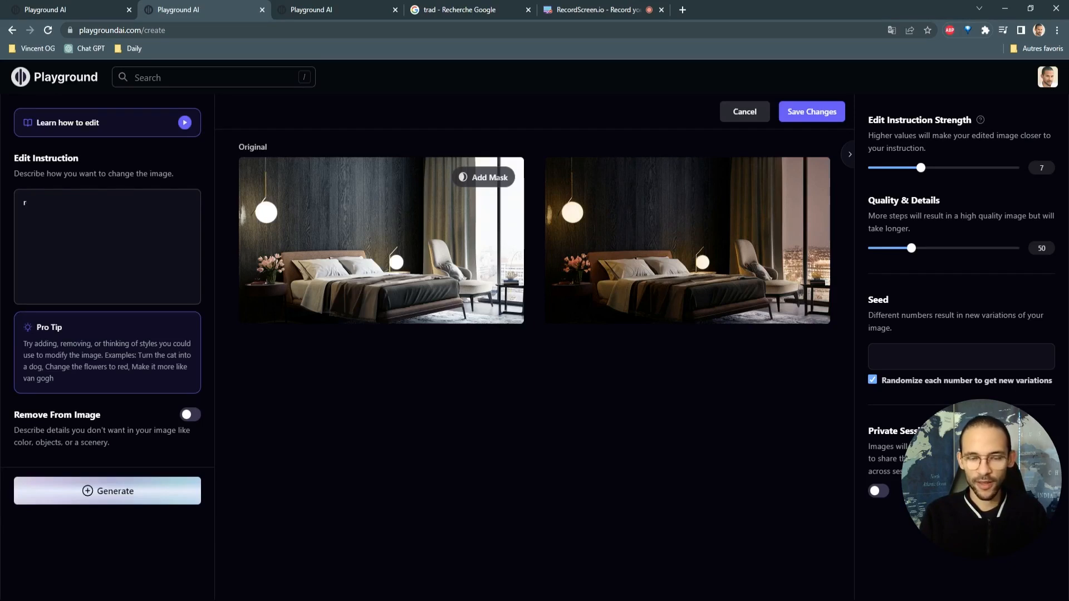
key(BackSpace)
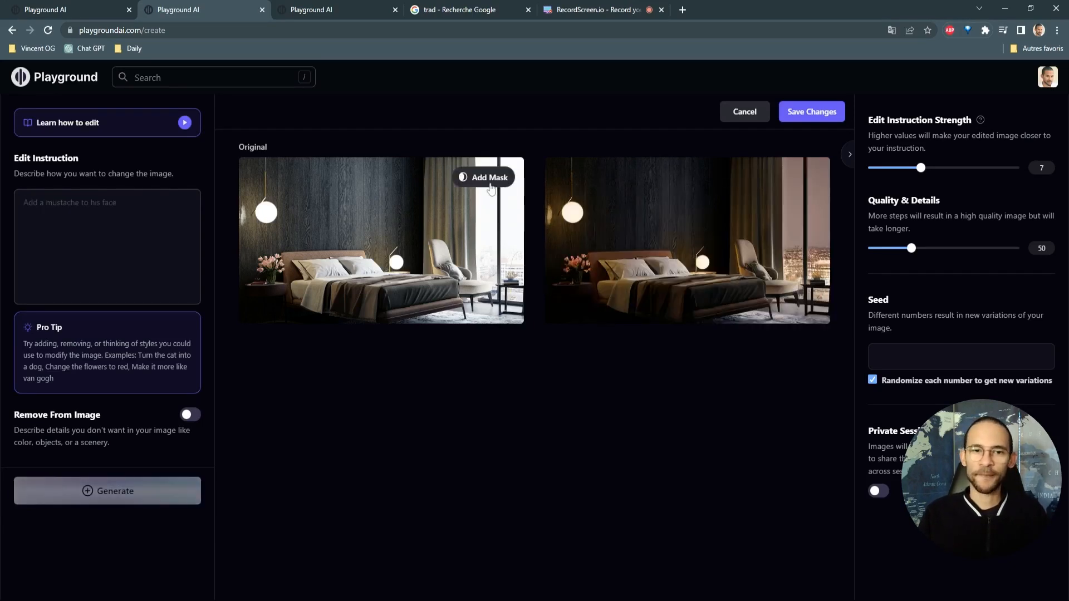
click(483, 177)
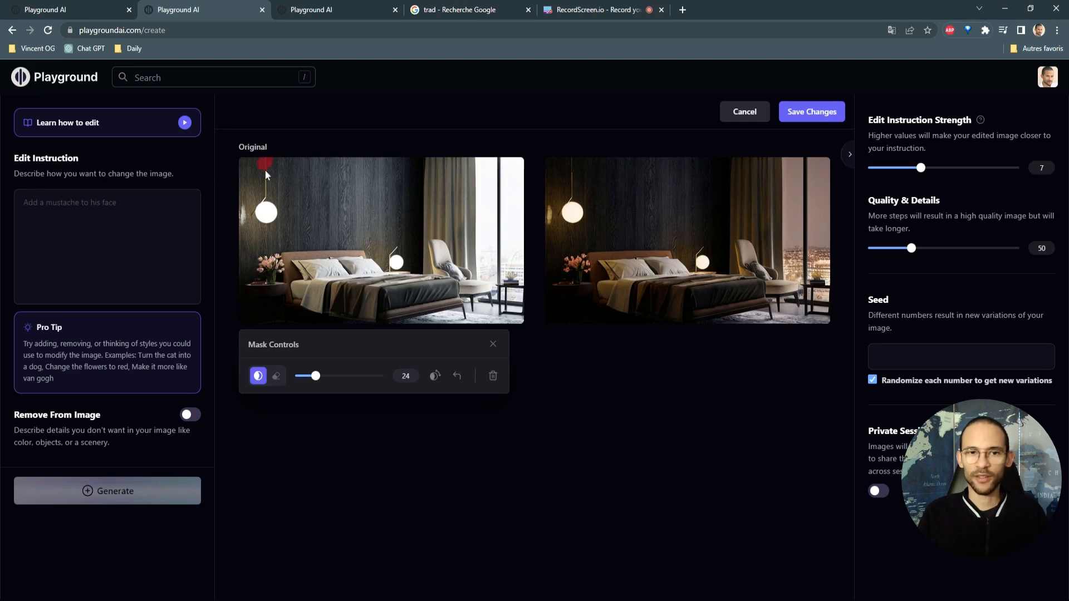
drag(266, 174, 270, 207)
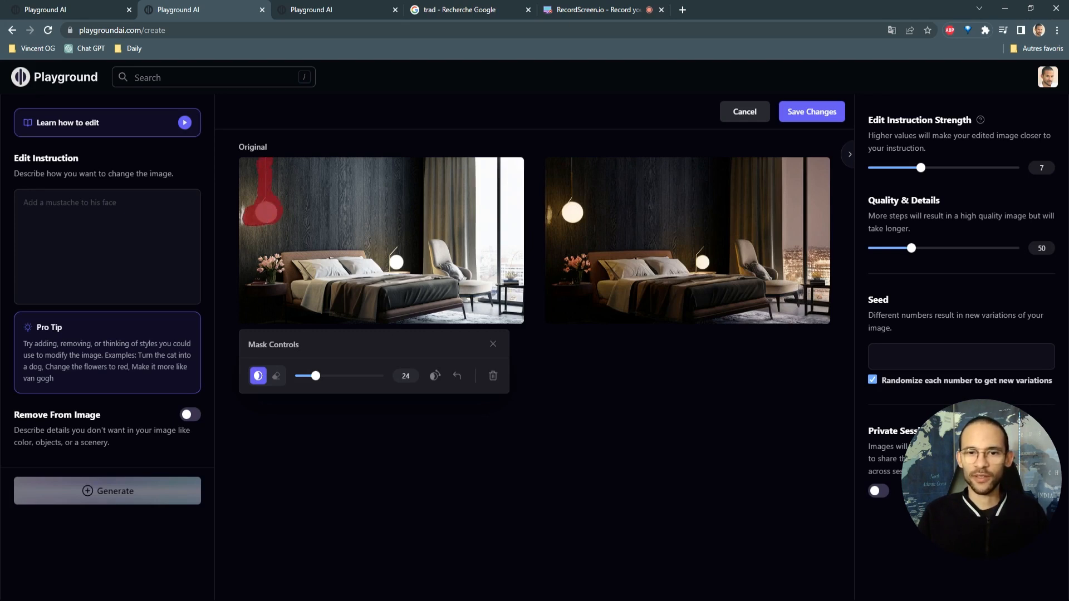
drag(392, 245, 391, 261)
Enter the edit instruction "remove it" and generate an edit of the masked lamp areas.
text(mo)
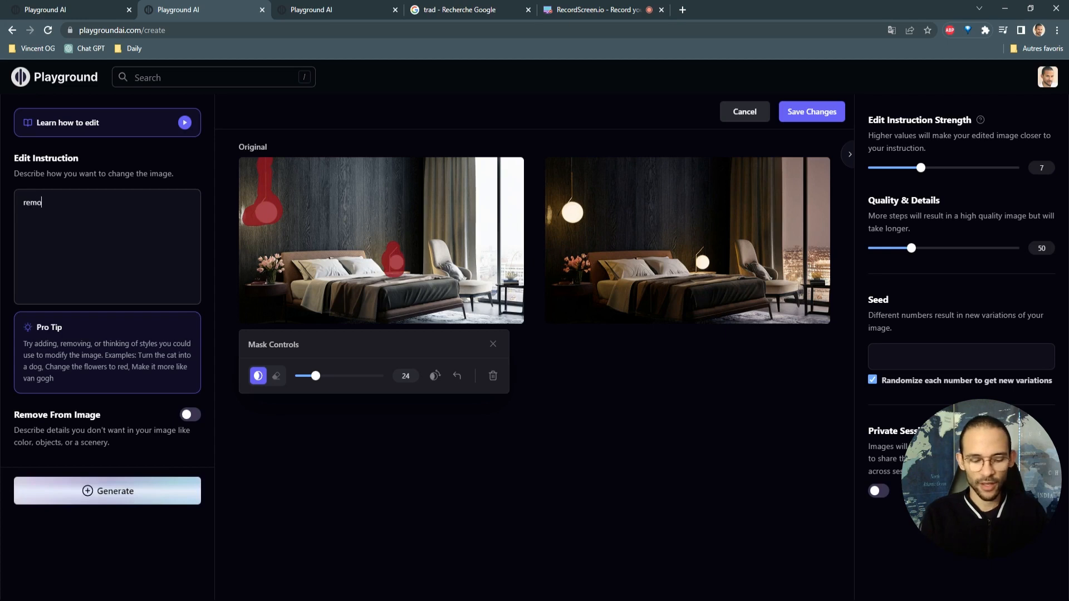
text(ve it)
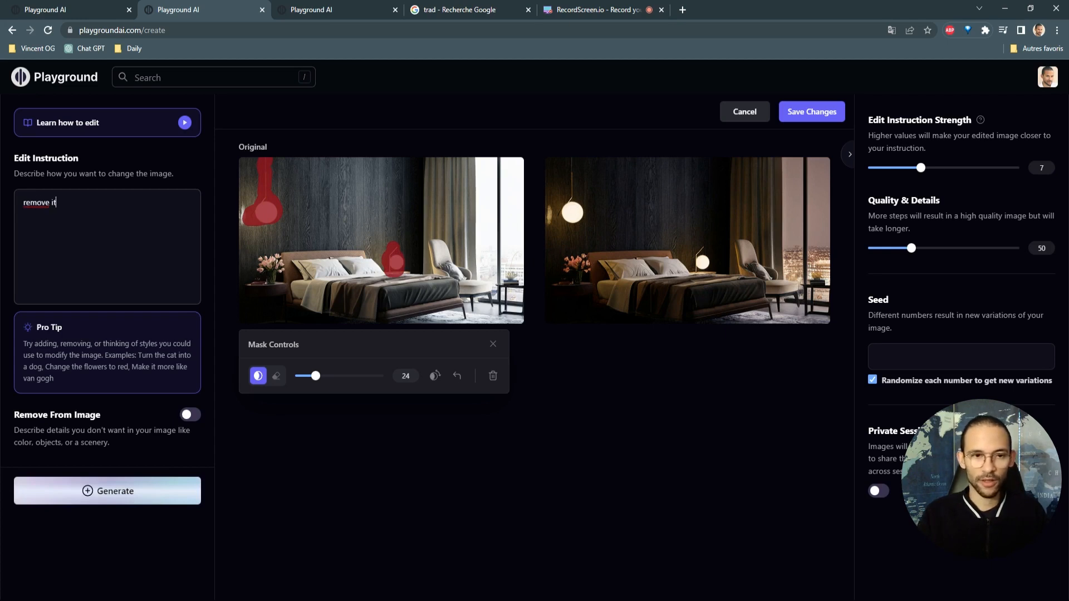
click(180, 495)
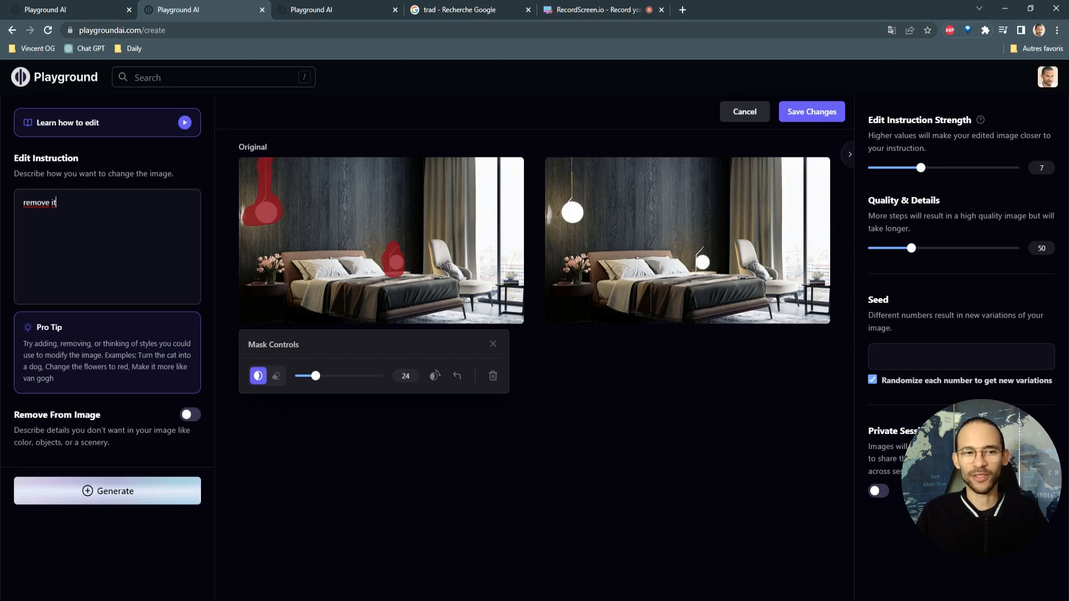
Clear the edit instruction and the mask, and enable Remove From Image with "lamps" as the detail to remove.
triple_click(55, 204)
key(BackSpace)
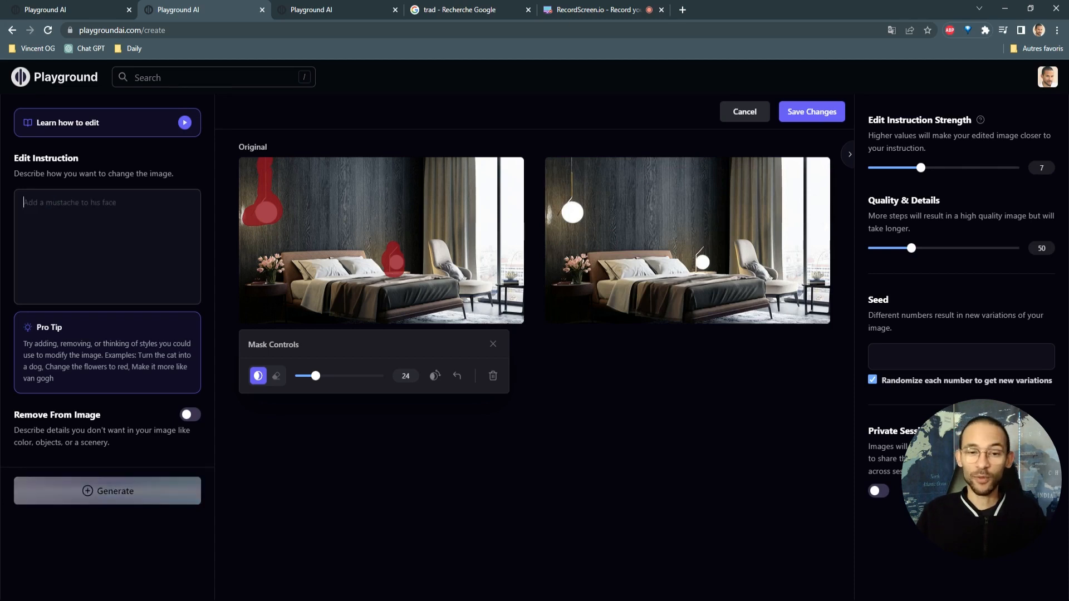
click(493, 376)
click(190, 415)
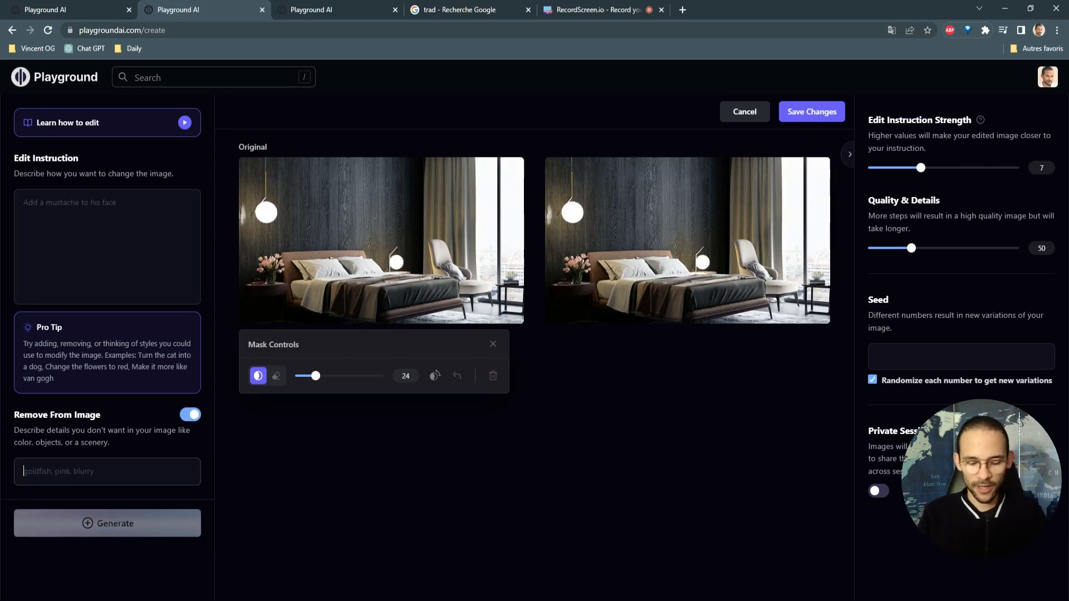
text(lamps)
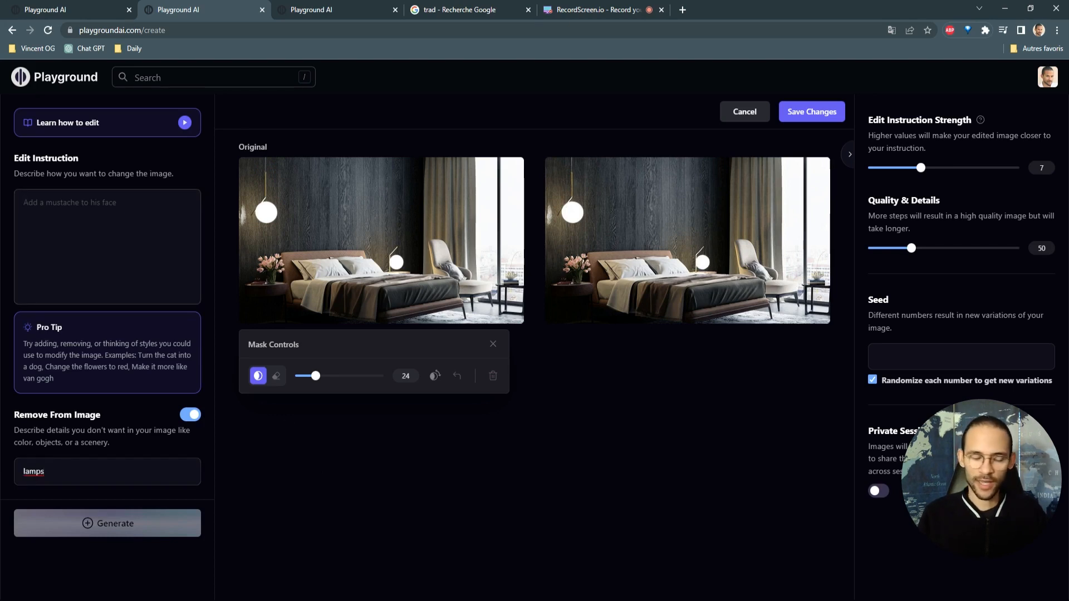
Generate an edit with the instruction "make it daytime" and inspect the result at full size.
text(daytime)
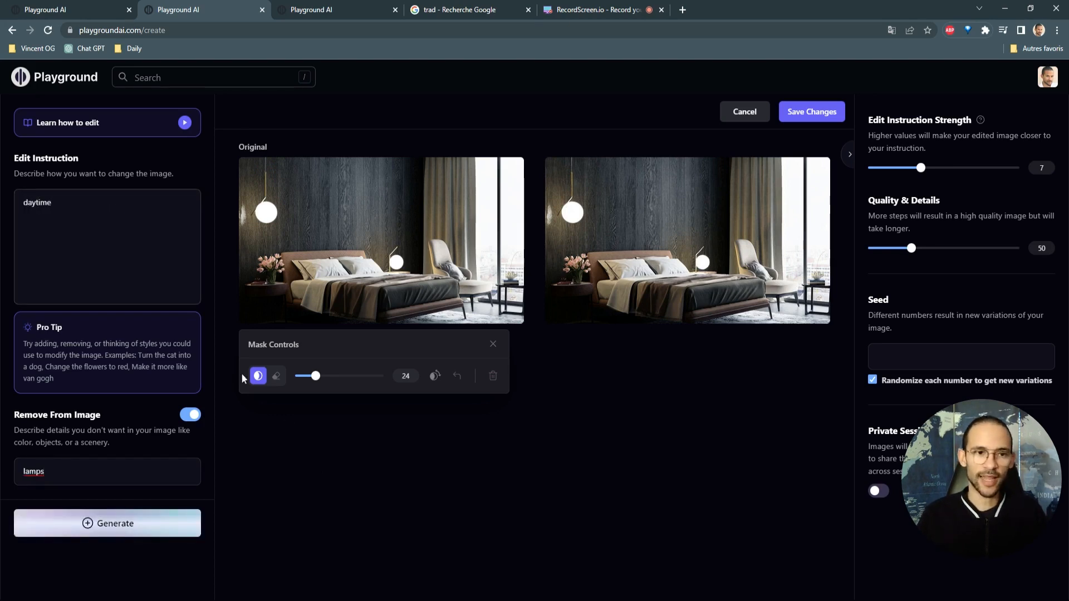
key(Home)
text(make it)
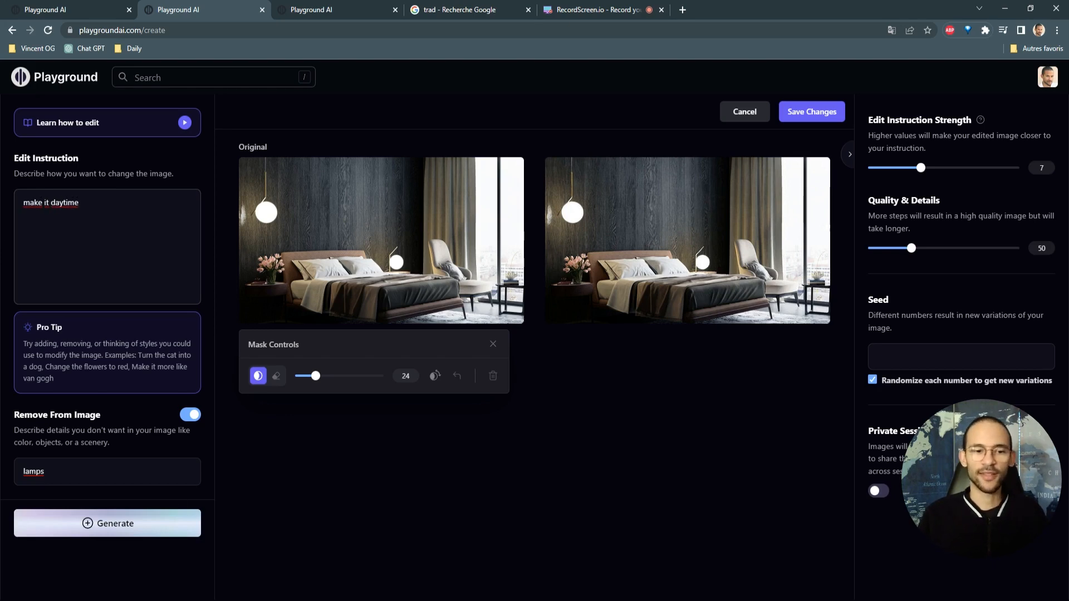
click(171, 529)
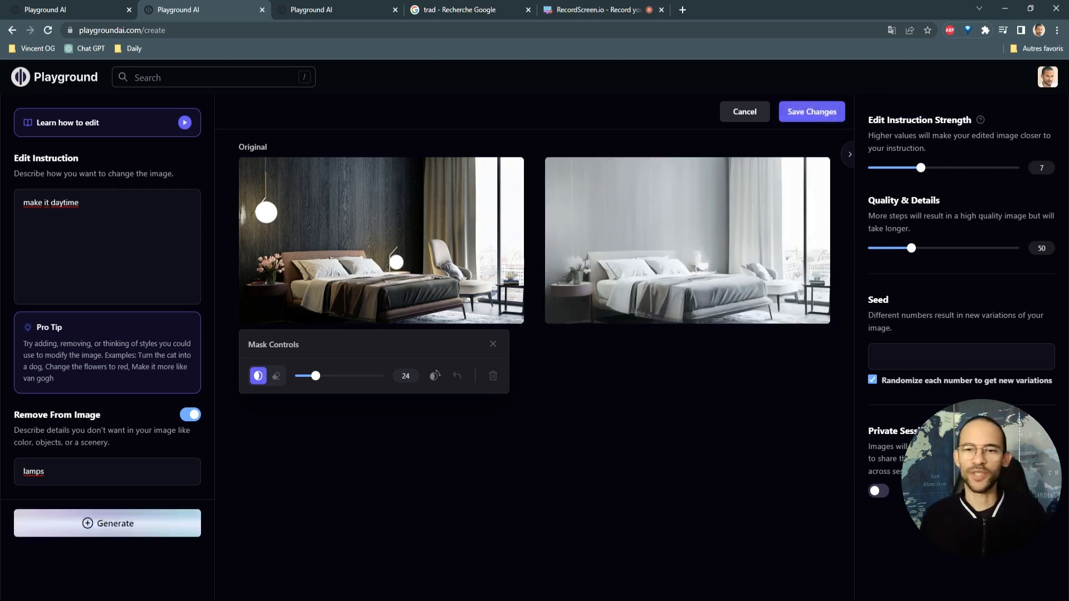
click(738, 298)
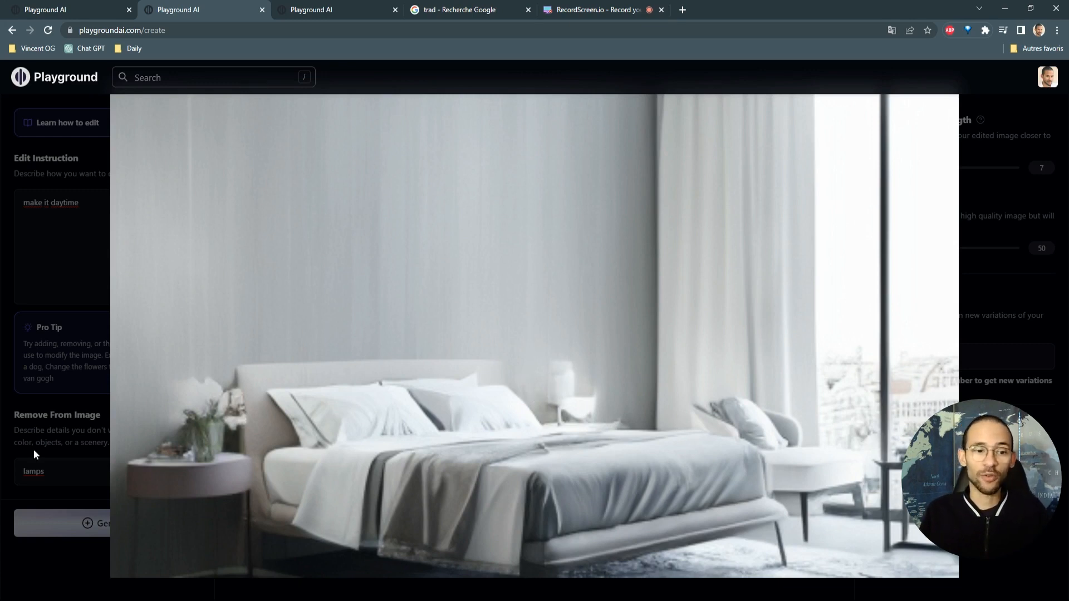
click(29, 419)
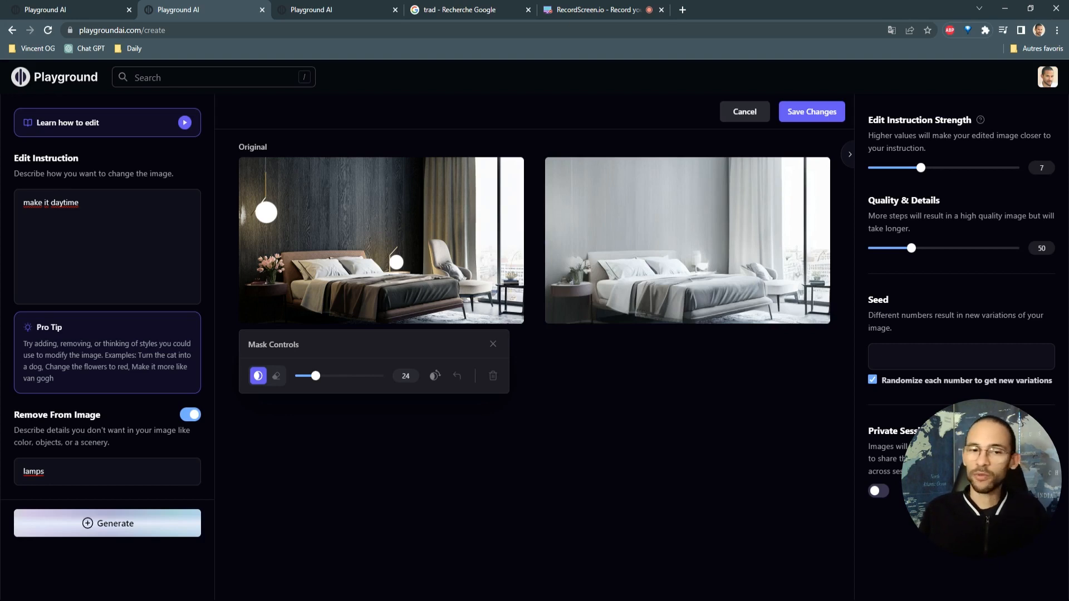
Change the edit instruction to "make it nightime" and generate a new version of the bedroom with lamps excluded.
drag(80, 204, 50, 203)
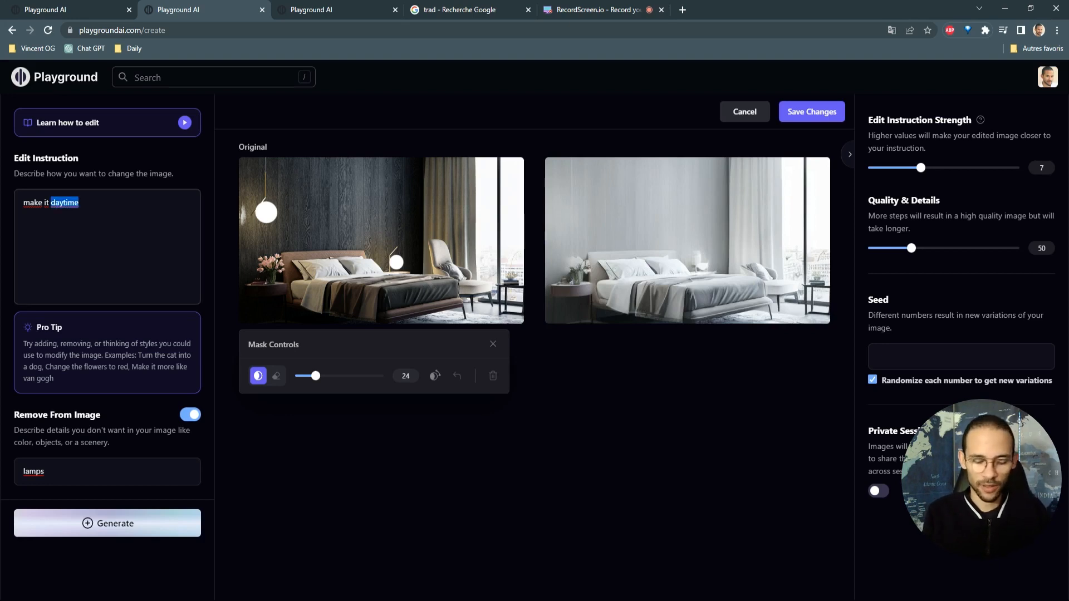
text(nightime)
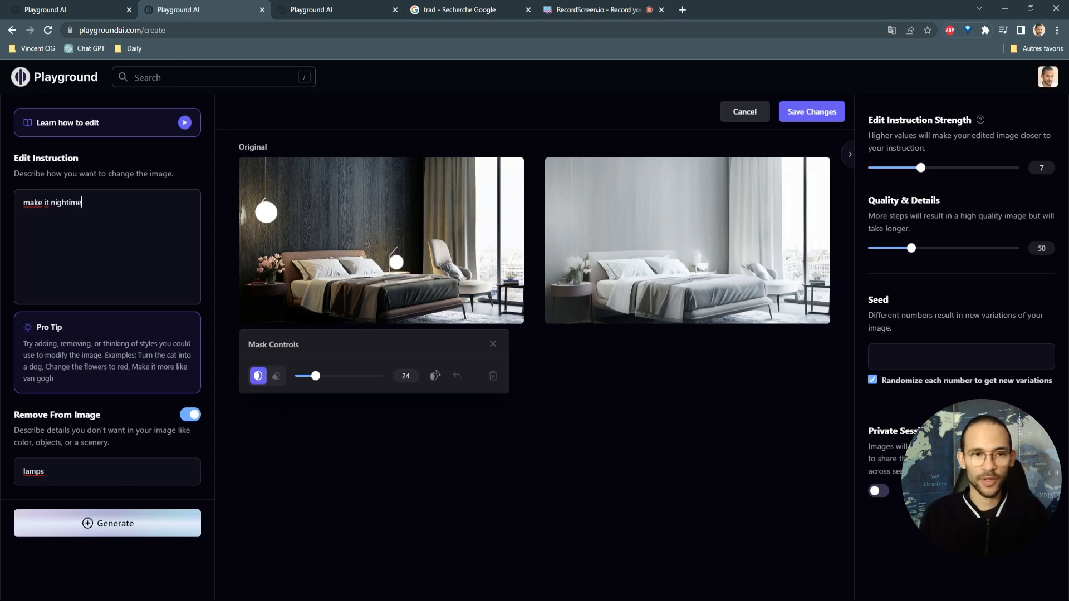
click(158, 527)
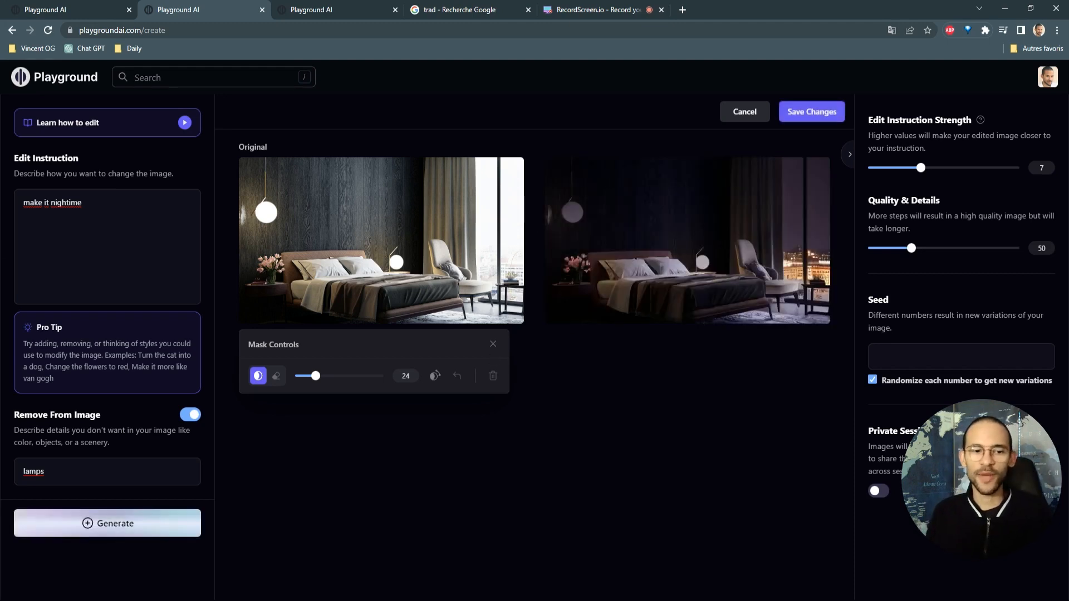
With Remove From Image off, mask the pendant lamp, flowers and bedside lamp and generate with the instruction "make it look like the wall continuity".
drag(21, 471, 298, 529)
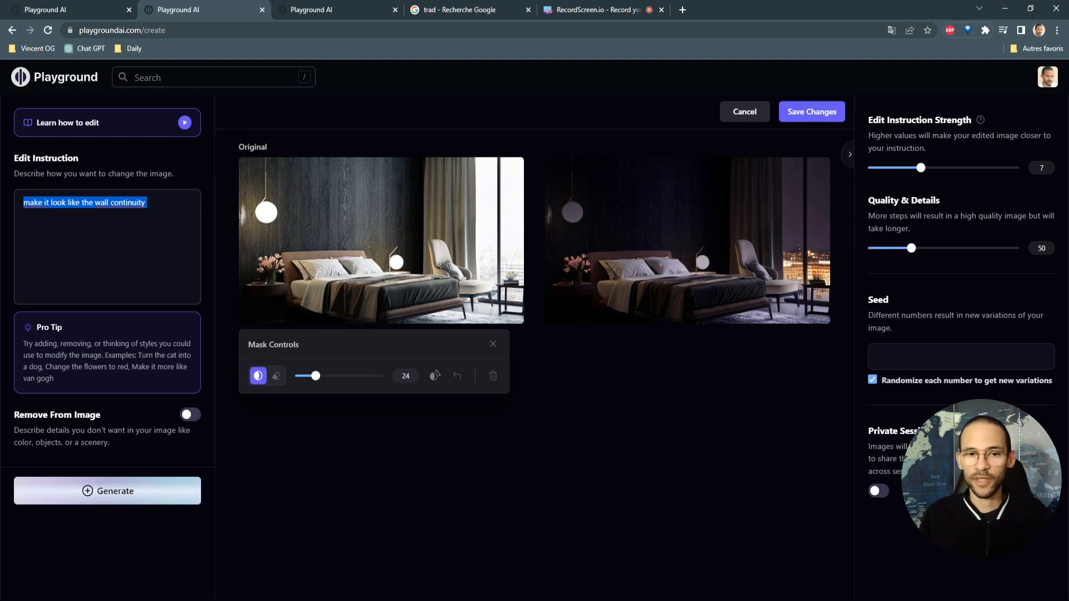
mouse_move(266, 161)
mouse_down()
mouse_move(258, 215)
mouse_move(276, 217)
mouse_move(244, 224)
mouse_up()
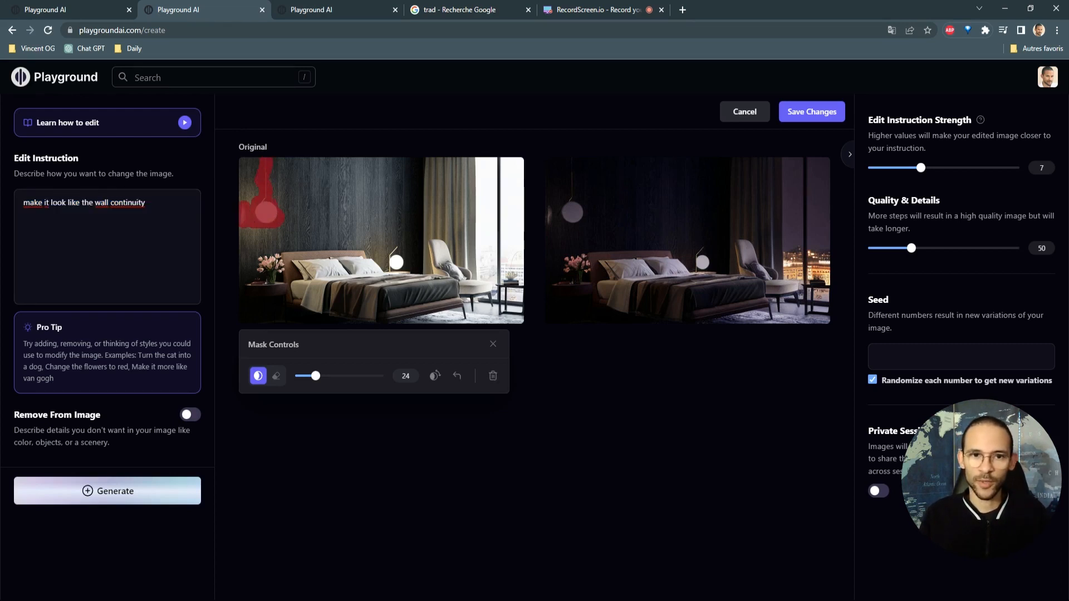
mouse_move(281, 257)
mouse_down()
mouse_move(258, 256)
mouse_move(285, 267)
mouse_move(257, 271)
mouse_move(278, 280)
mouse_up()
mouse_move(394, 248)
mouse_down()
mouse_move(389, 258)
mouse_move(400, 262)
mouse_move(387, 270)
mouse_up()
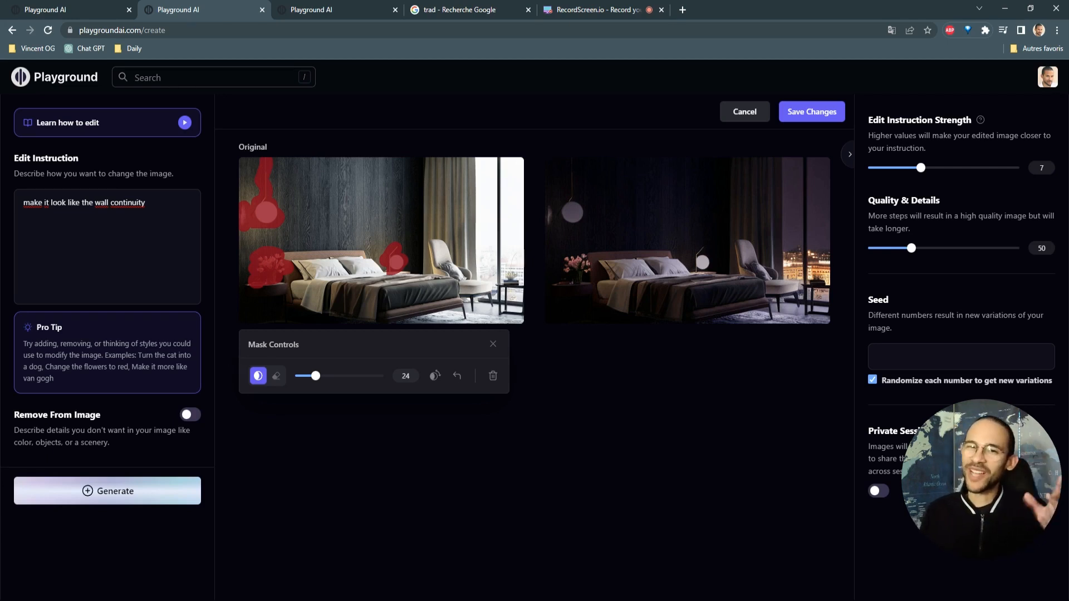
click(139, 491)
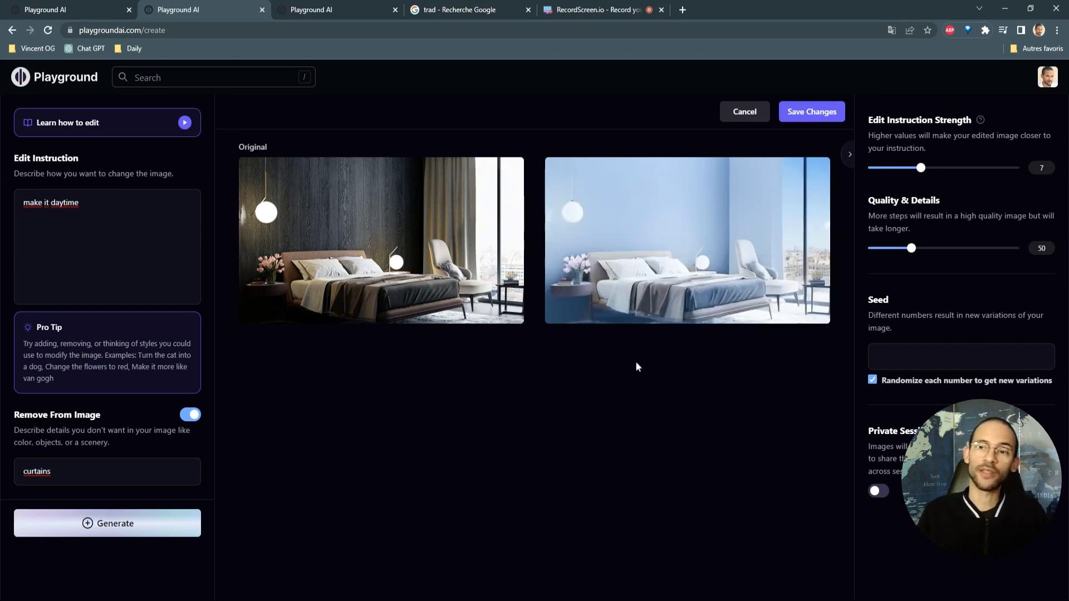
Inspect the daytime version generated with curtains excluded at full size and close the enlarged view.
mouse_move(678, 285)
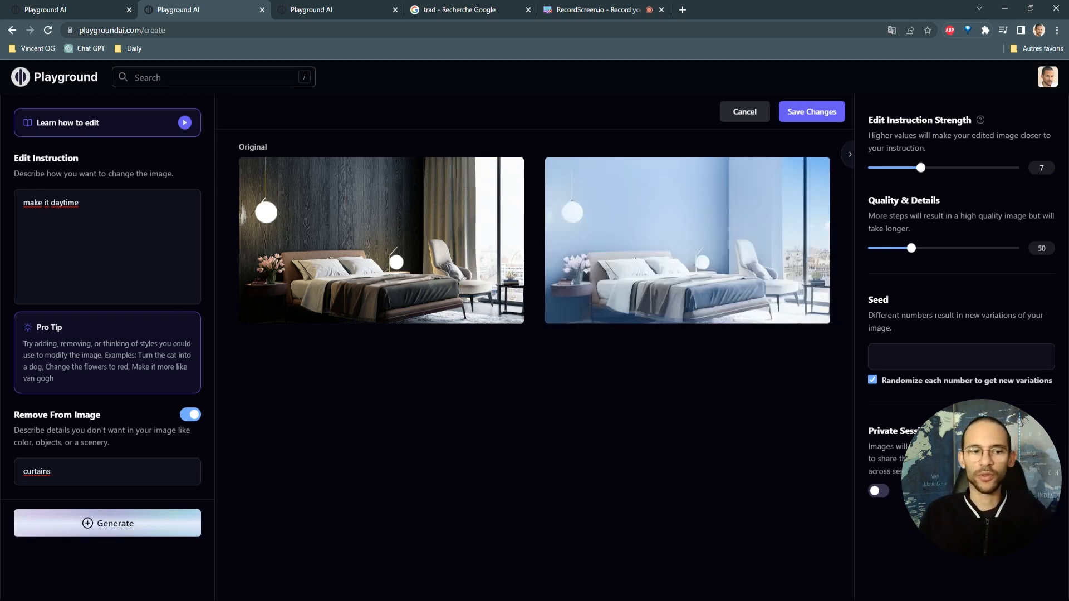
mouse_move(644, 353)
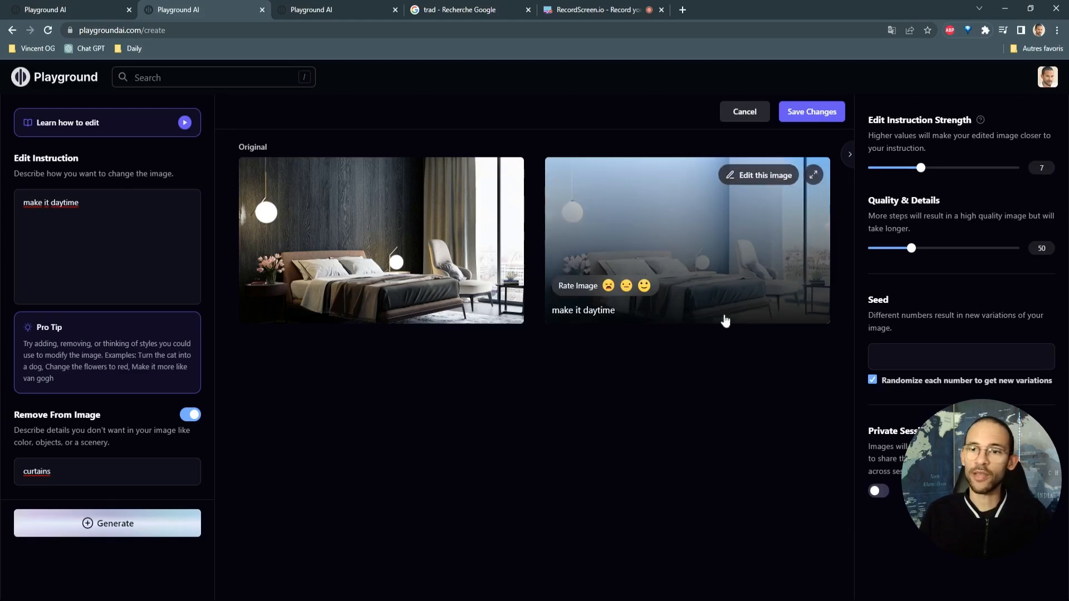
click(813, 175)
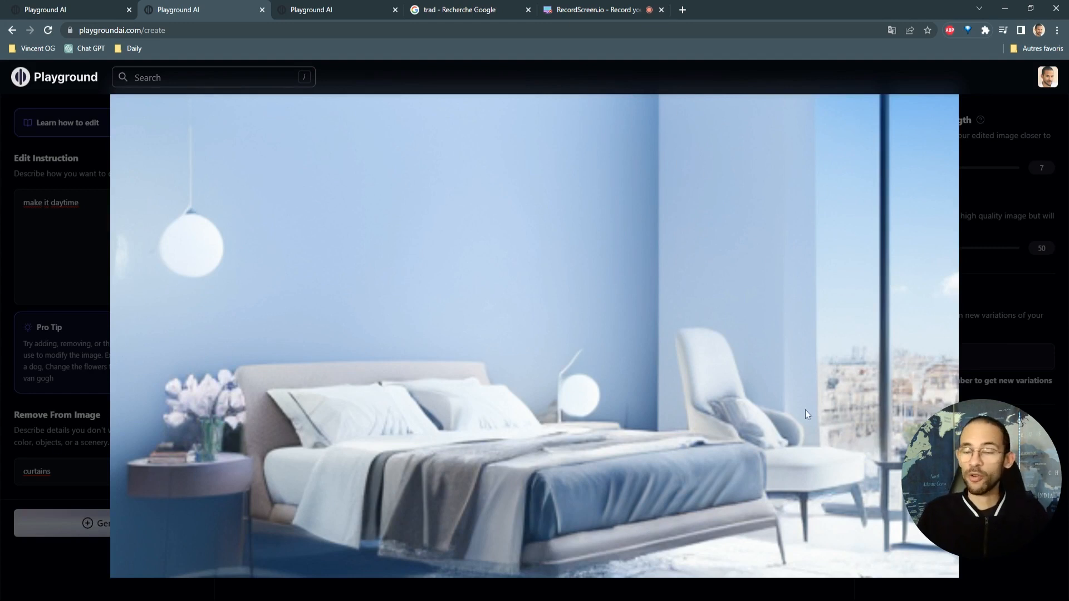
click(1013, 138)
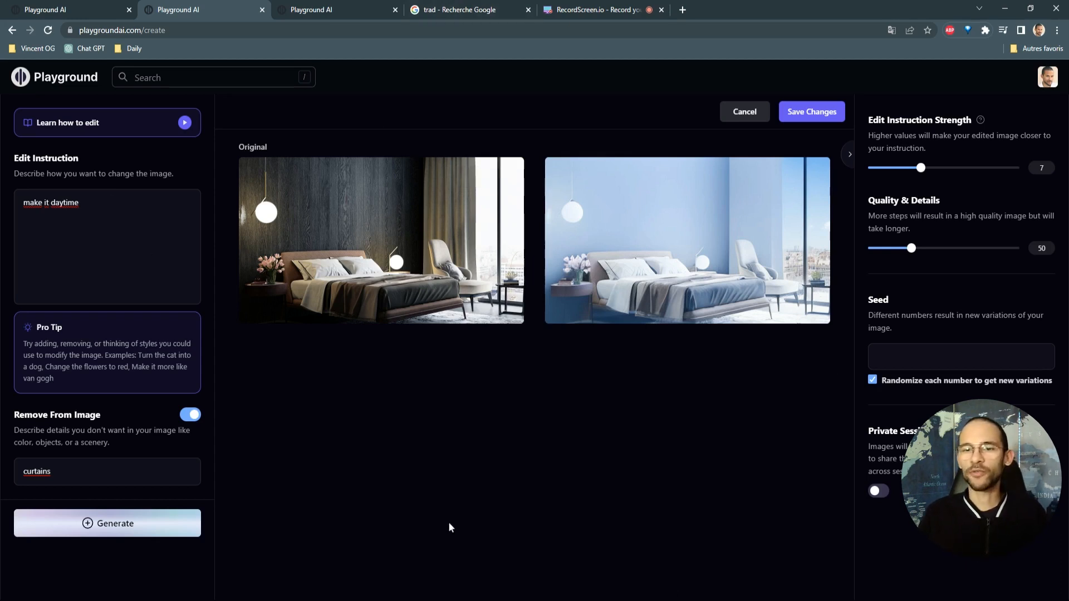
Open the pricing page and review the Free plan's daily image allowance and commercial use terms.
mouse_move(517, 322)
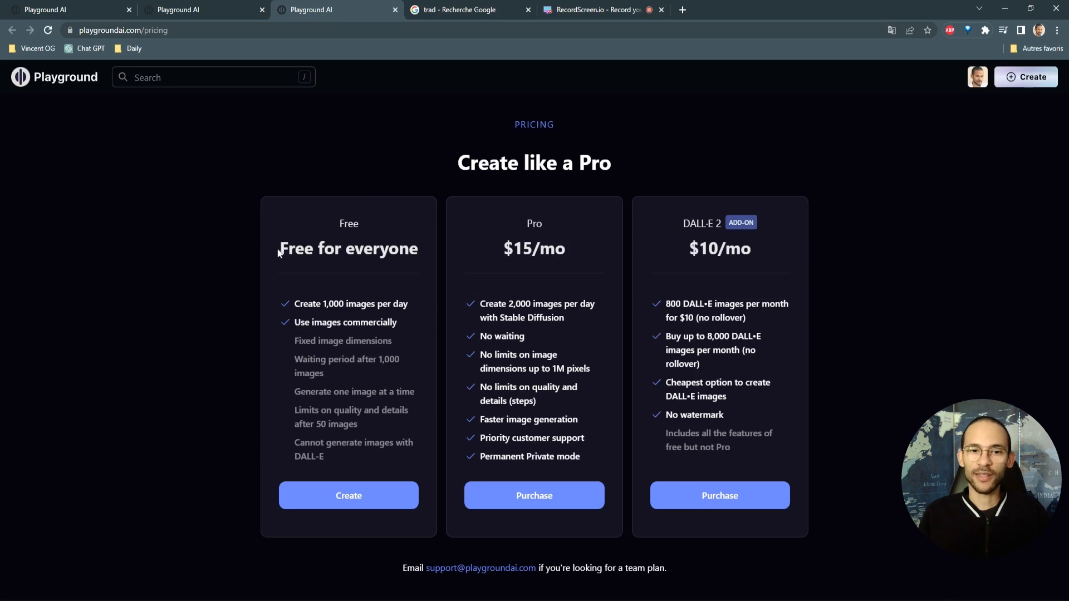
drag(280, 249, 418, 249)
mouse_move(294, 304)
mouse_down()
mouse_move(407, 304)
mouse_move(409, 325)
mouse_move(301, 323)
mouse_up()
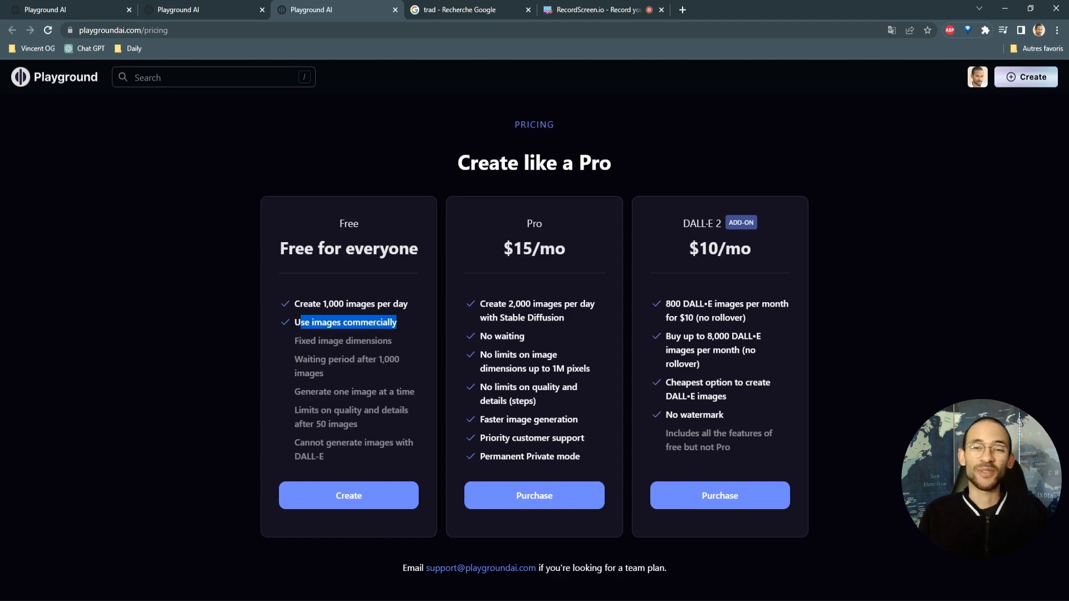
click(400, 230)
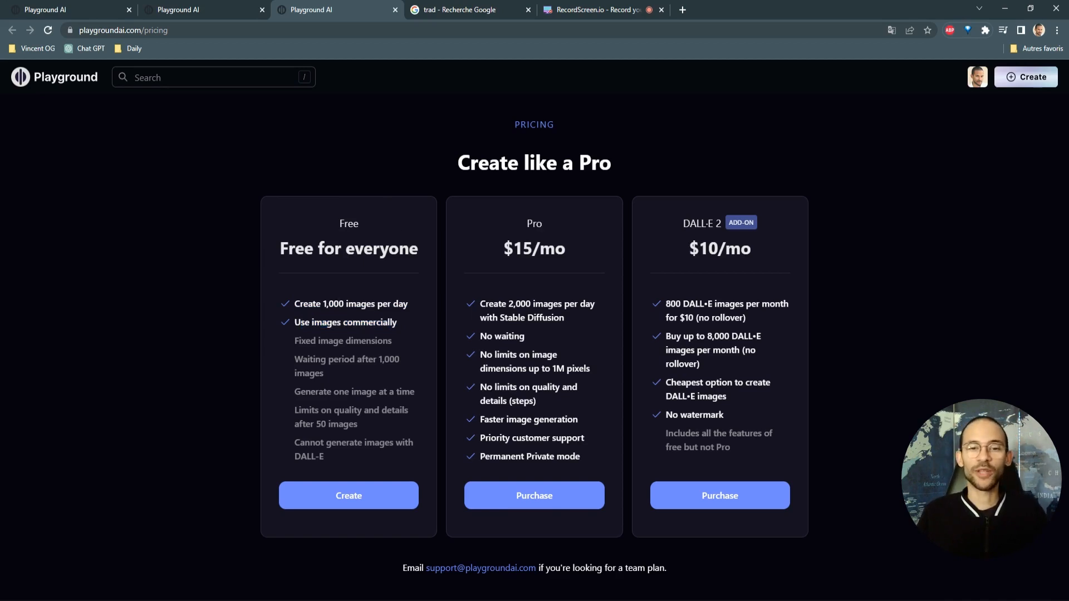